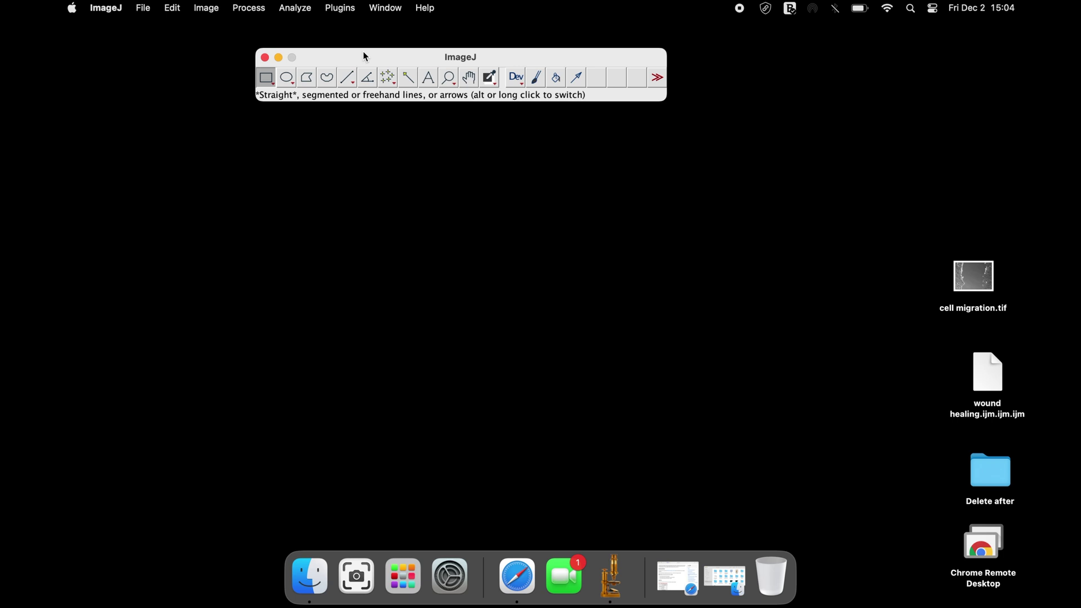
Place cell migration.tif just below the ImageJ toolbar and open it in Preview
left_click_drag(363, 51, 363, 48)
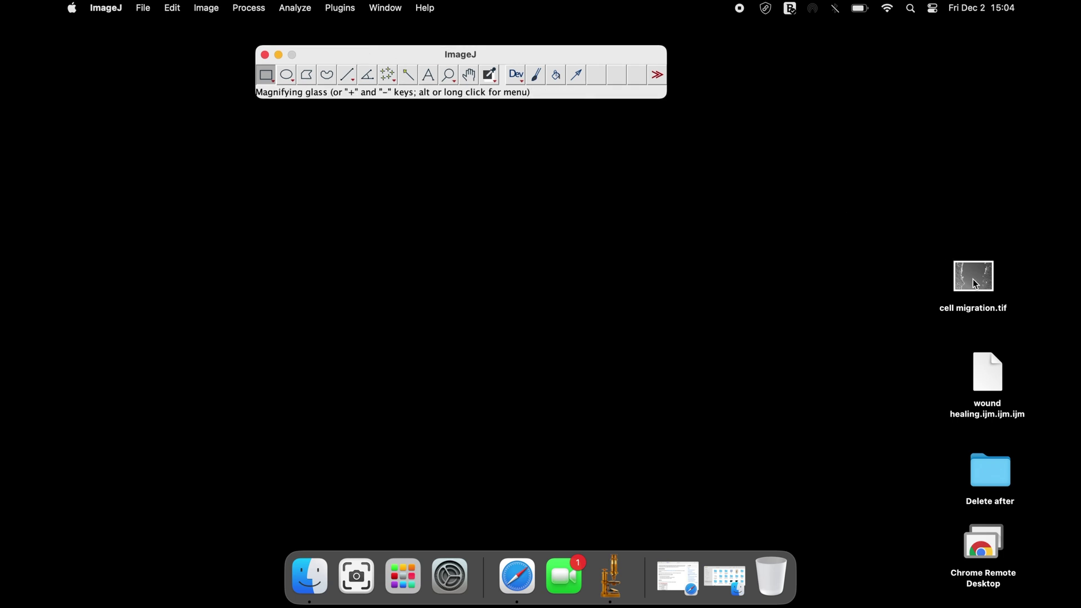
left_click_drag(973, 278, 477, 156)
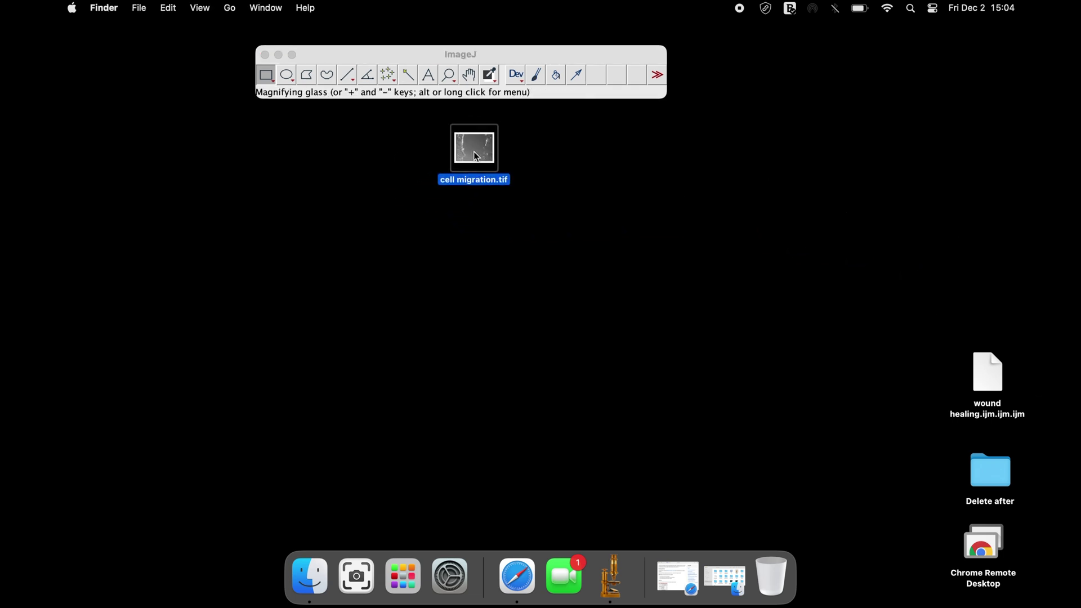
left_click(546, 167)
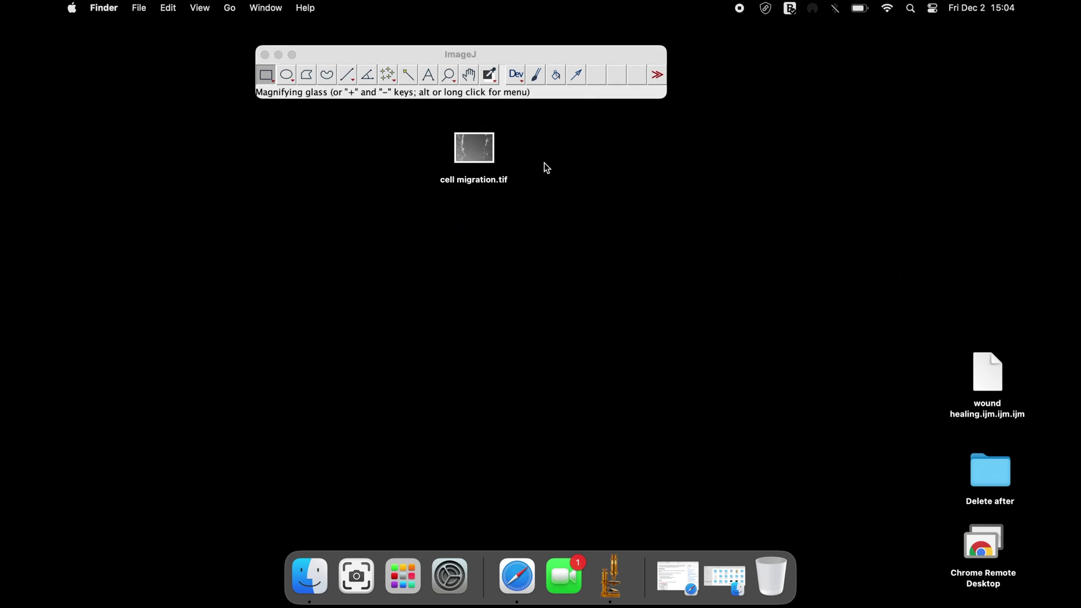
double_click(485, 155)
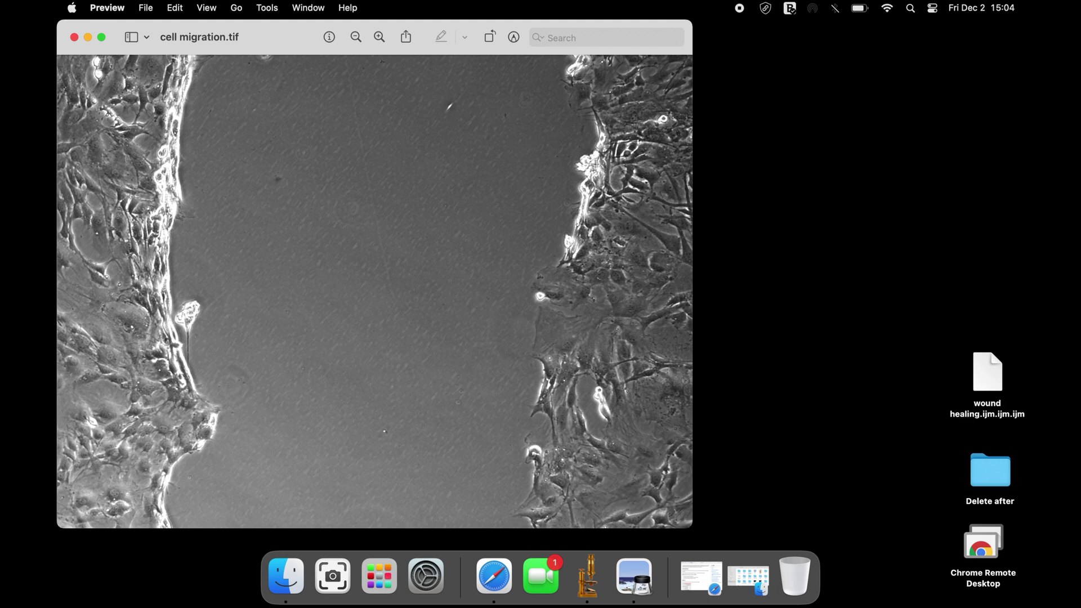
left_click(77, 45)
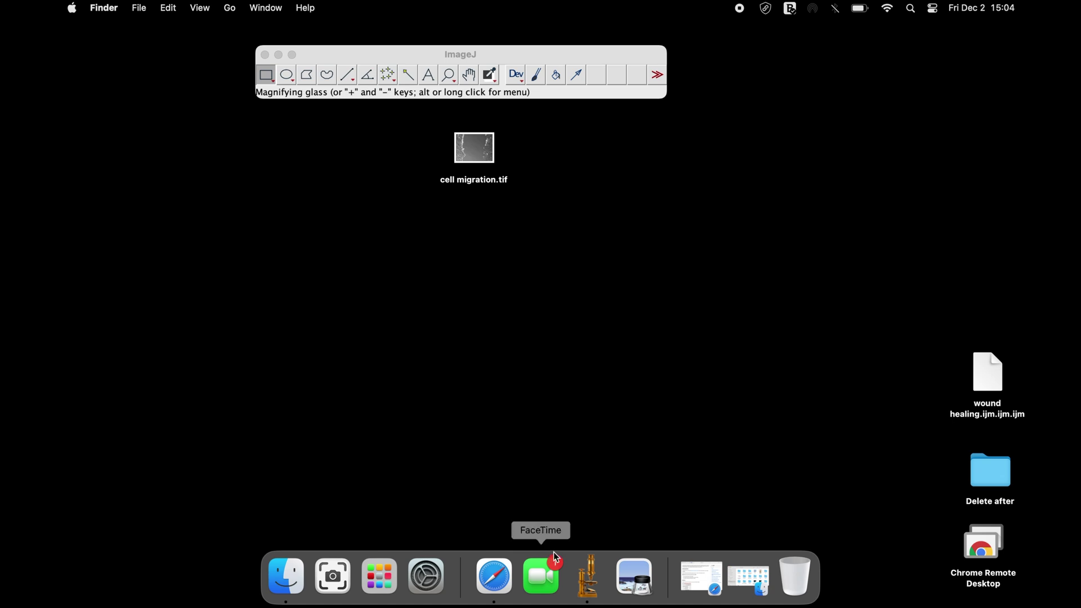
Restore the Wound Healing Tool GitHub wiki full screen, then select the wound healing macro file
left_click(501, 570)
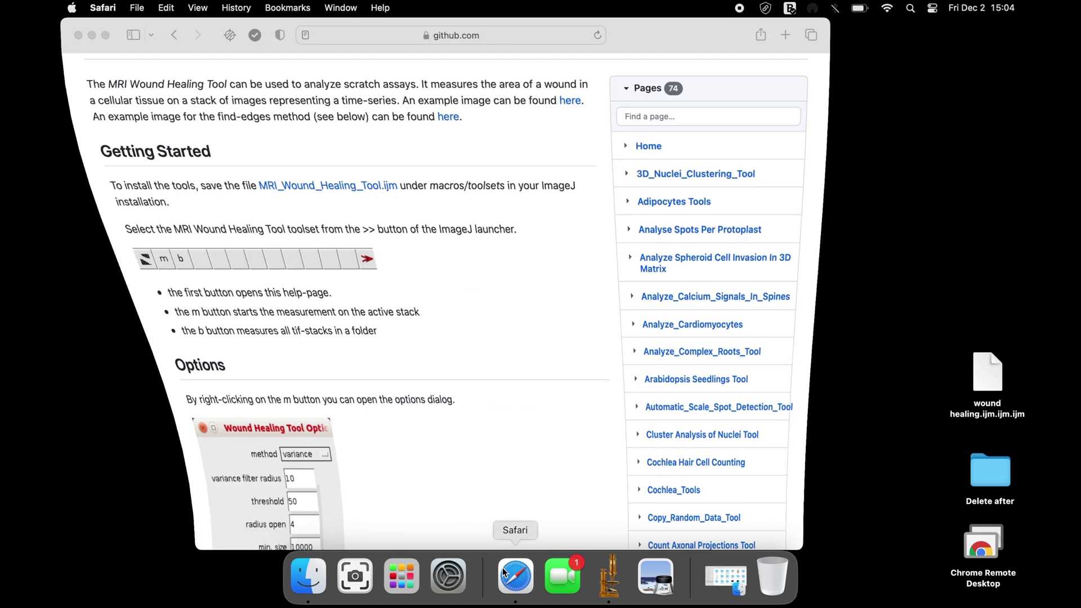
left_click(106, 36)
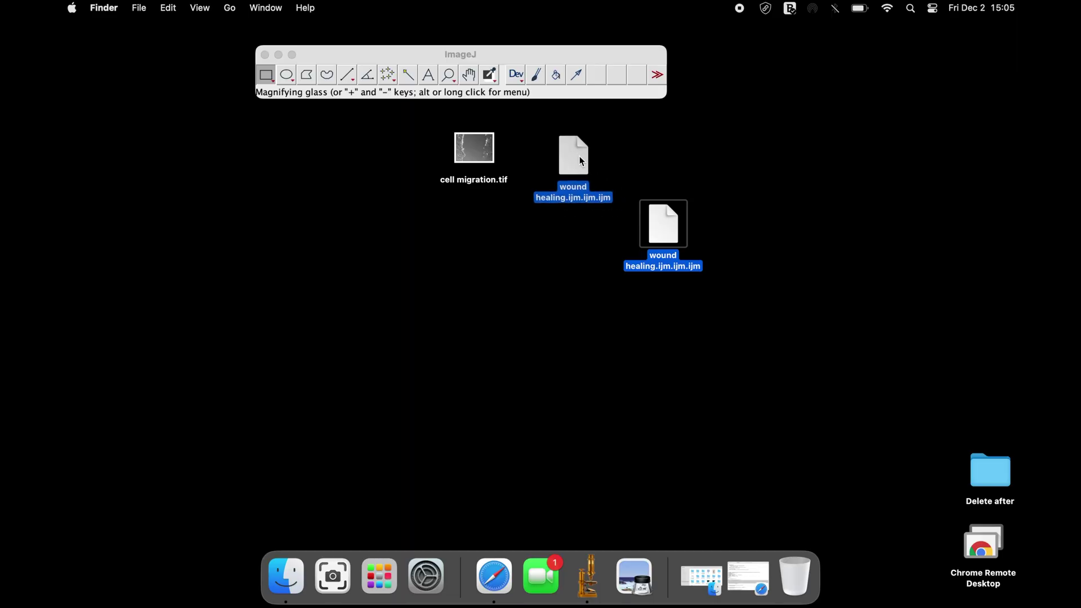
left_click(579, 157)
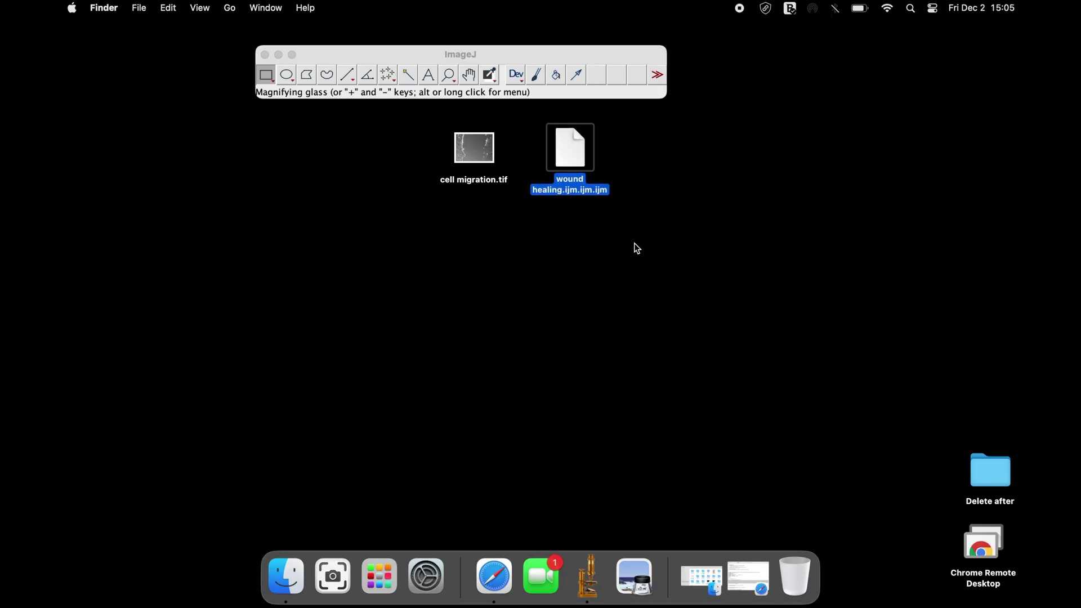
Install wound healing.ijm.ijm.ijm from the desktop via Plugins > Macros > Install
left_click(635, 245)
left_click(580, 153)
left_click(610, 159)
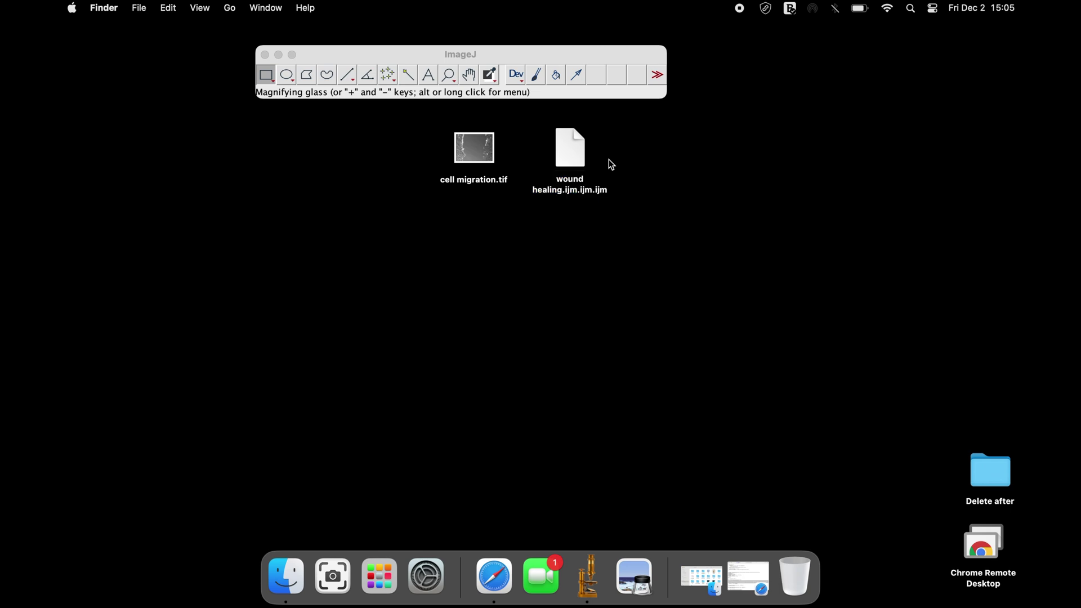
left_click(492, 54)
left_click(340, 7)
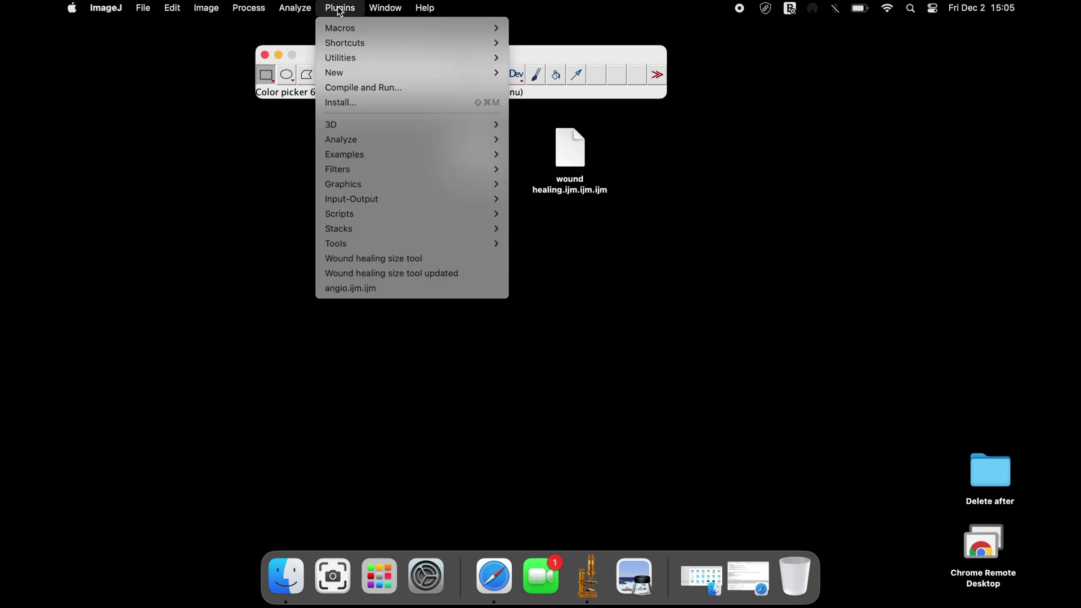
mouse_move(391, 32)
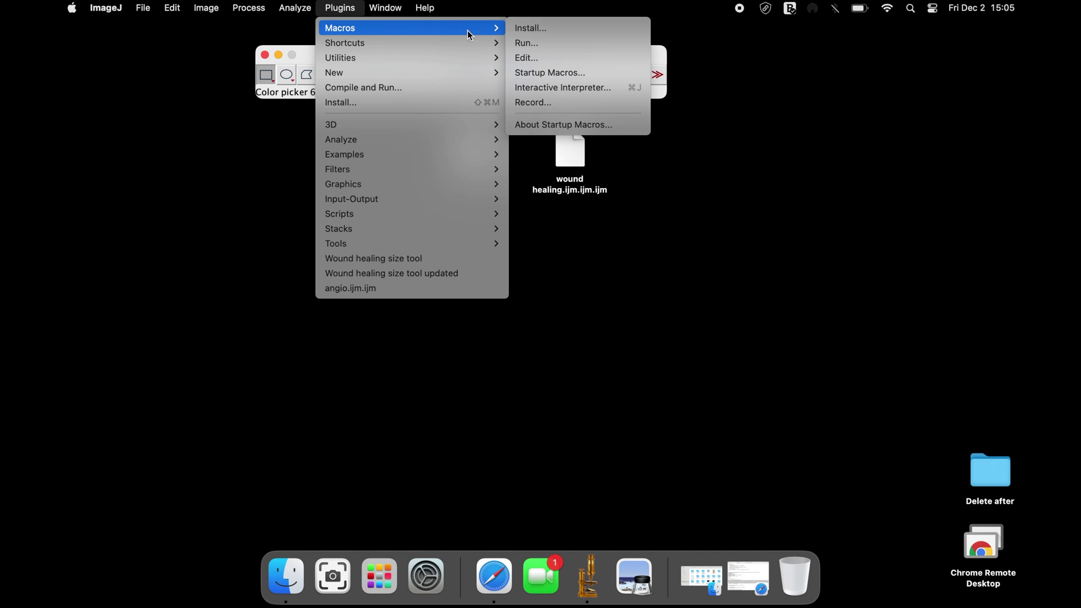
left_click(567, 30)
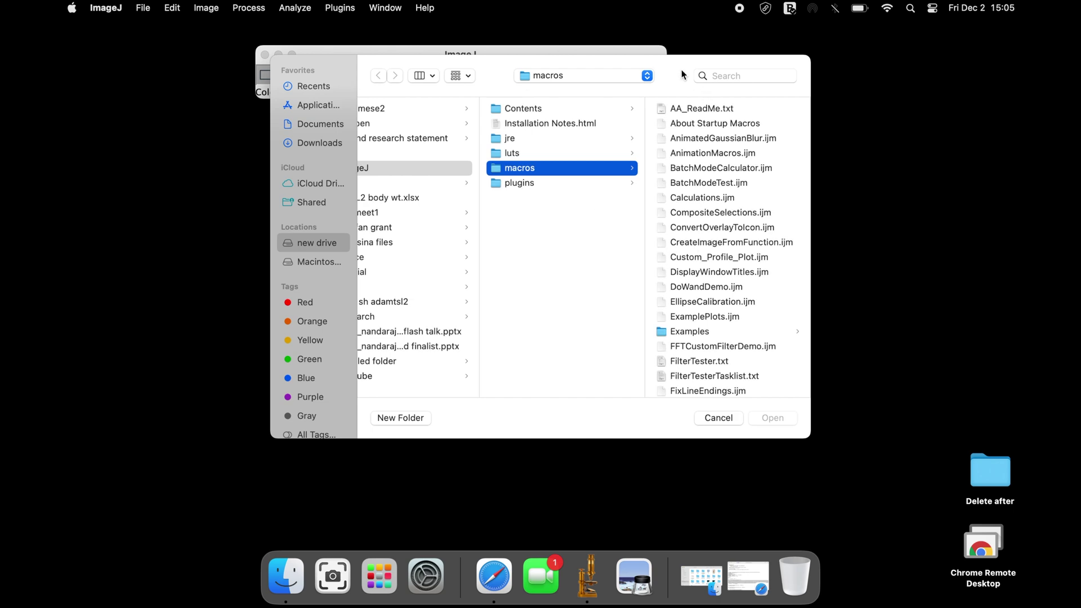
left_click_drag(681, 69, 466, 77)
scroll(472, 309, "down", 5)
scroll(472, 308, "down", 4)
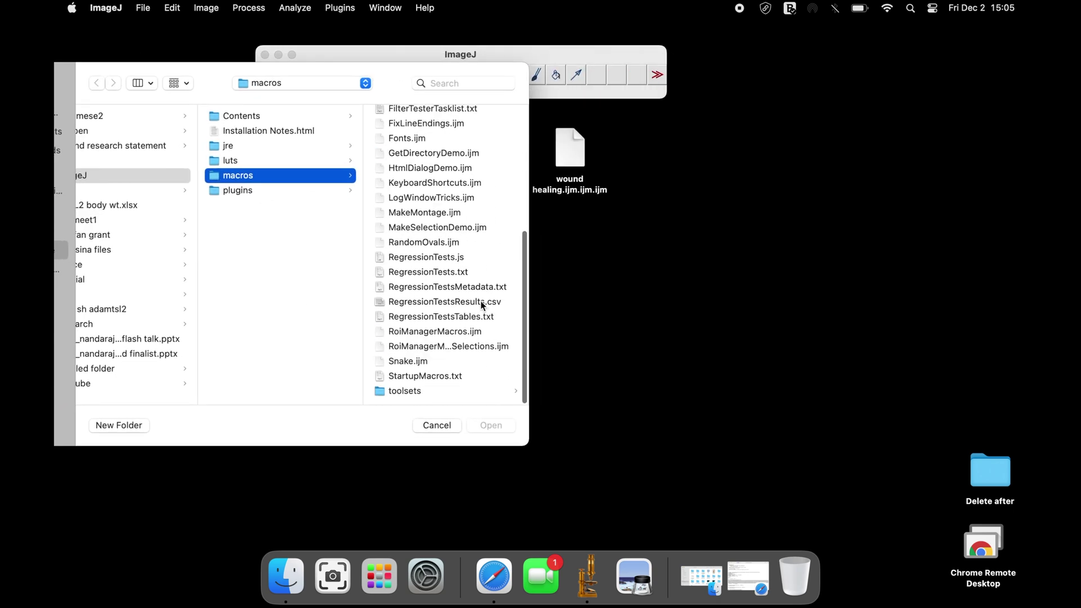
mouse_move(575, 149)
left_mouse_down()
mouse_move(492, 308)
mouse_move(455, 346)
left_mouse_up()
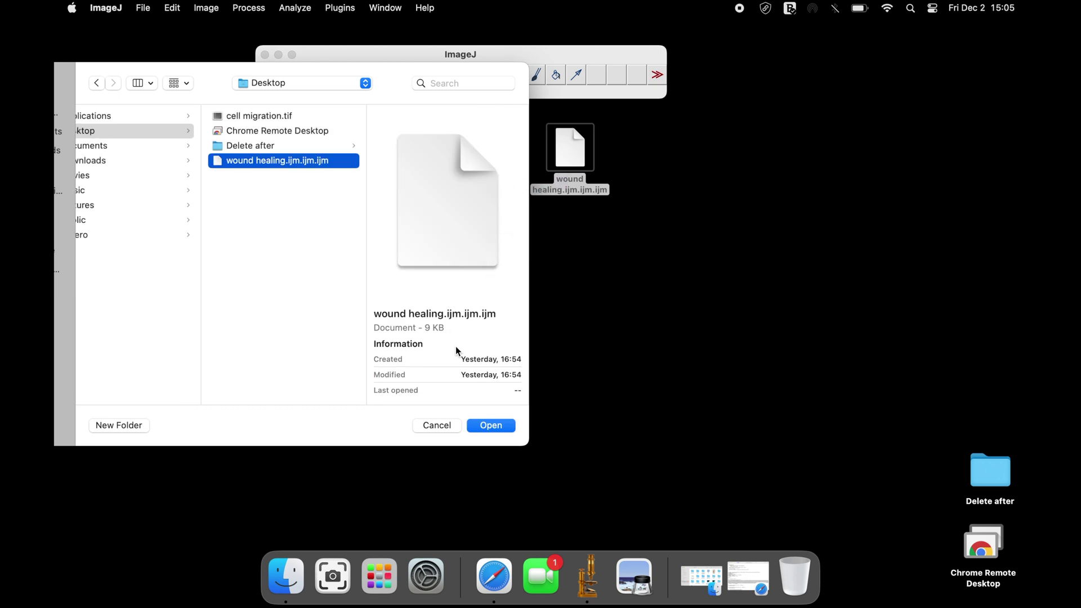
left_click(508, 425)
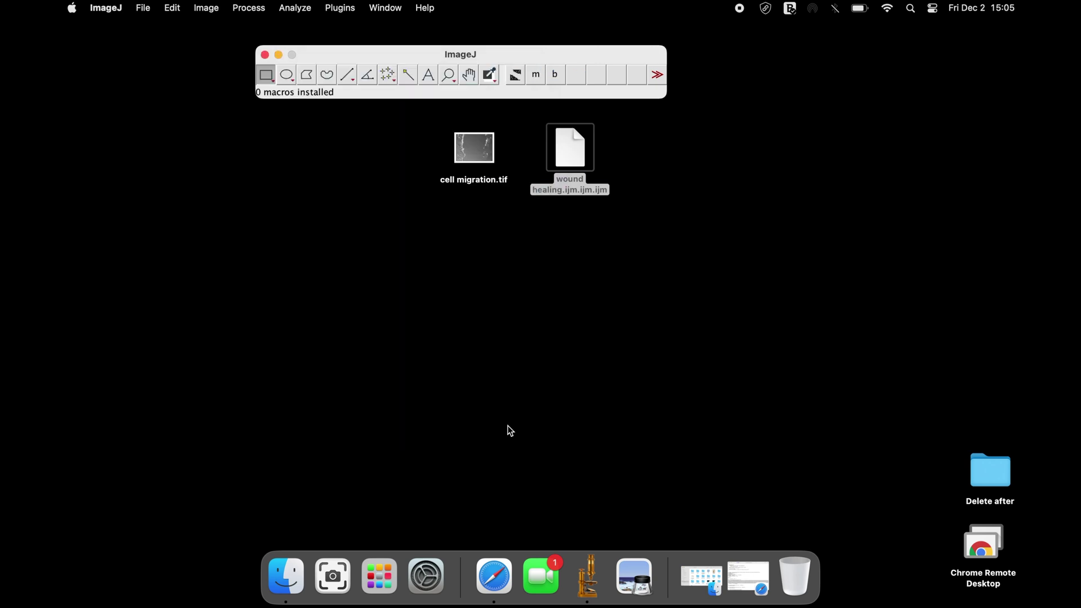
left_click(515, 79)
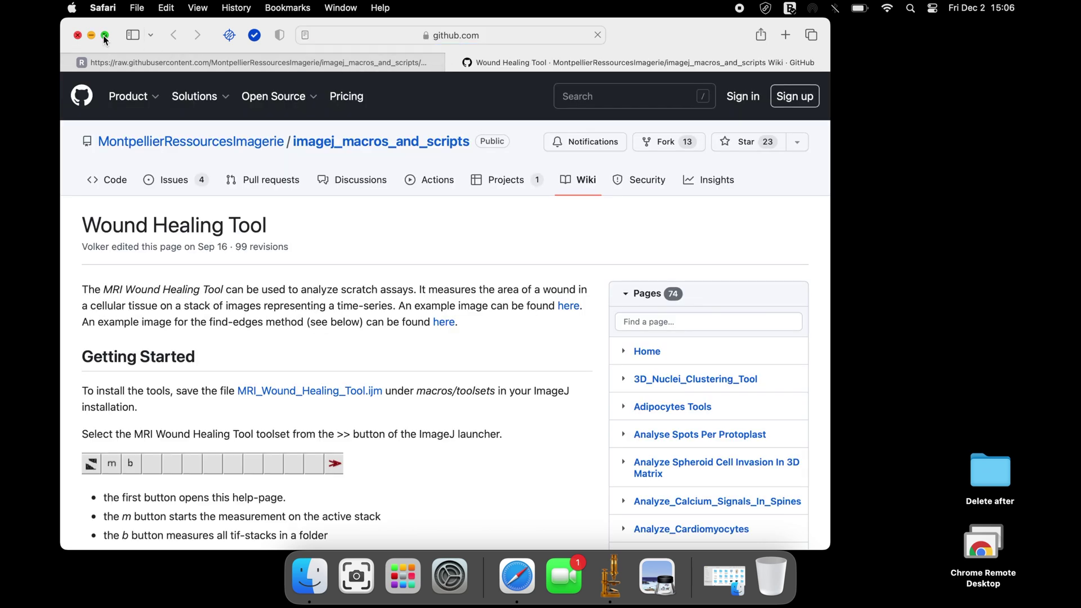
mouse_move(103, 35)
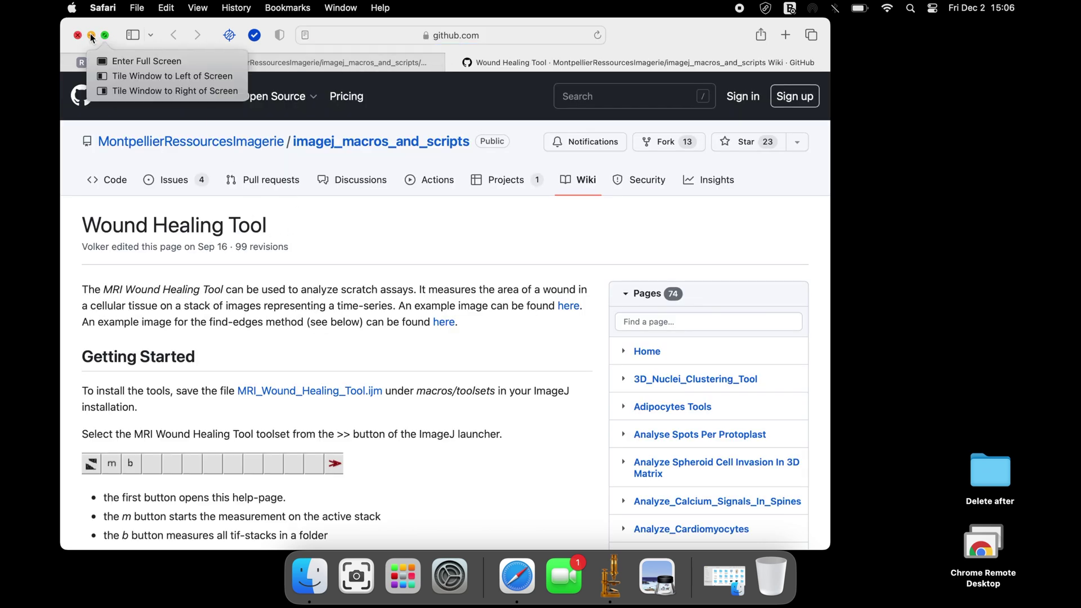
left_click(91, 35)
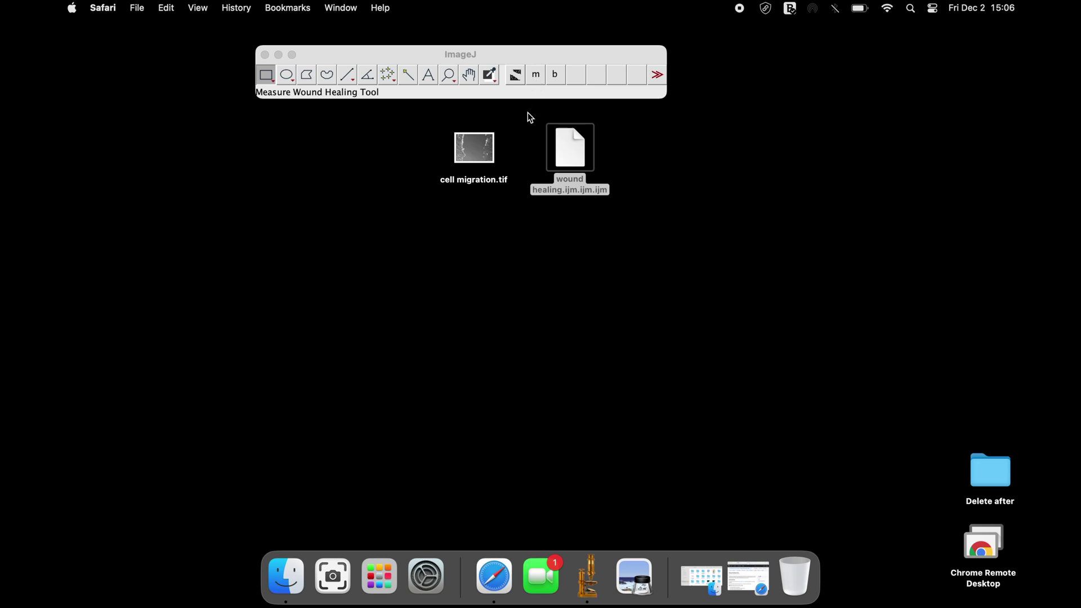
Open cell migration.tif in ImageJ by dragging it onto the toolbar, then convert it to 8-bit
key("super+Tab")
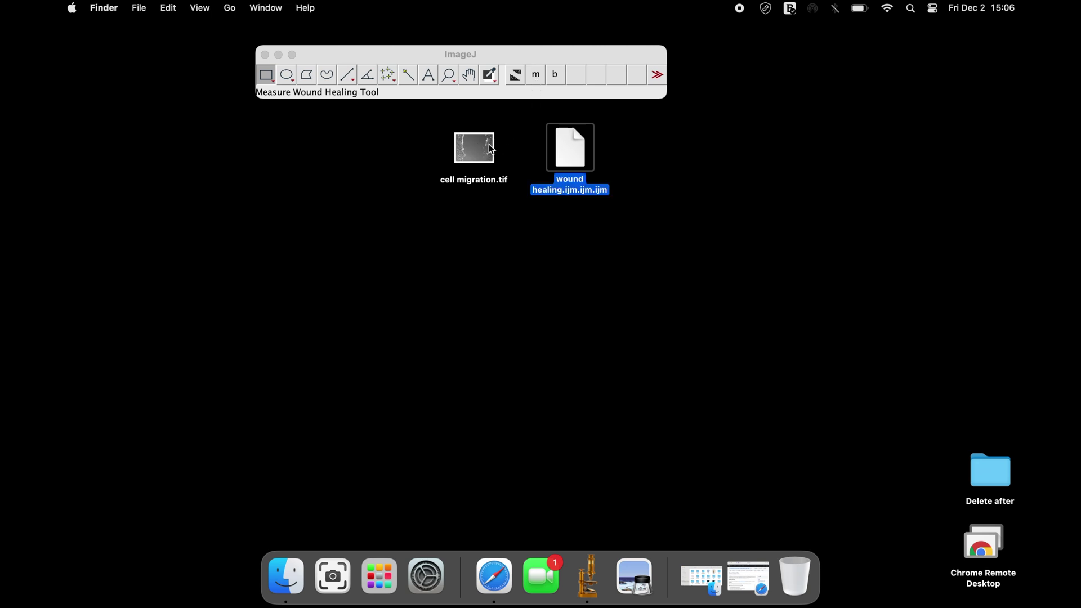
left_click_drag(493, 150, 424, 68)
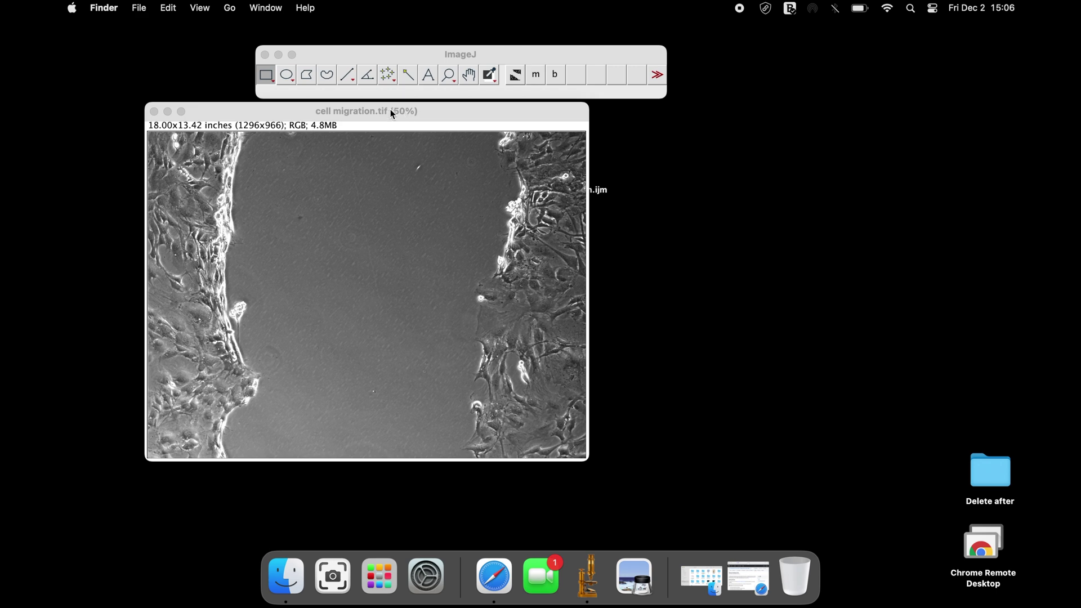
left_click(316, 54)
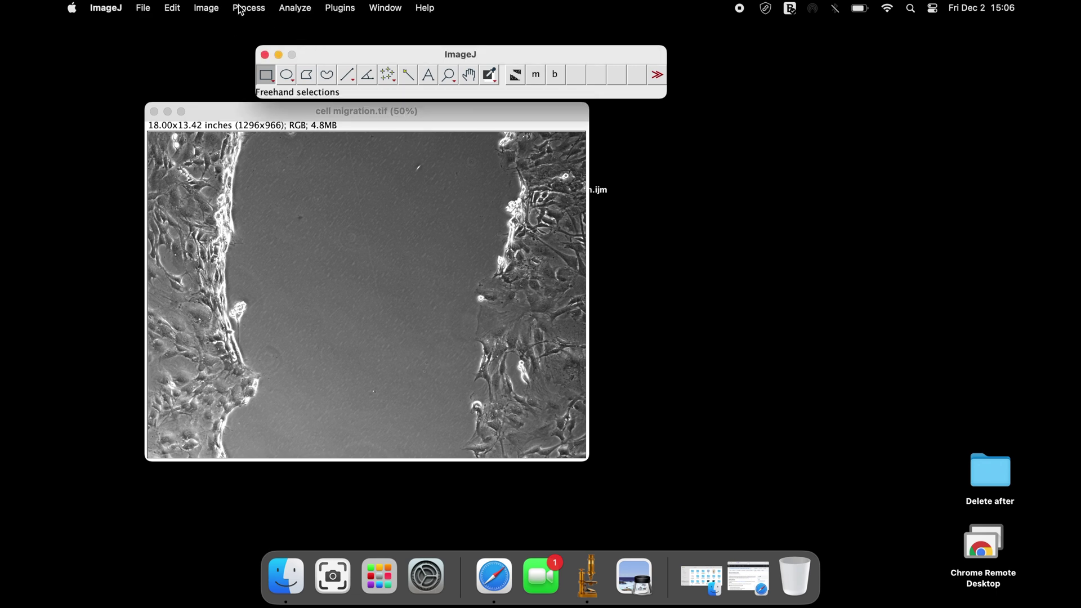
left_click(213, 7)
mouse_move(221, 34)
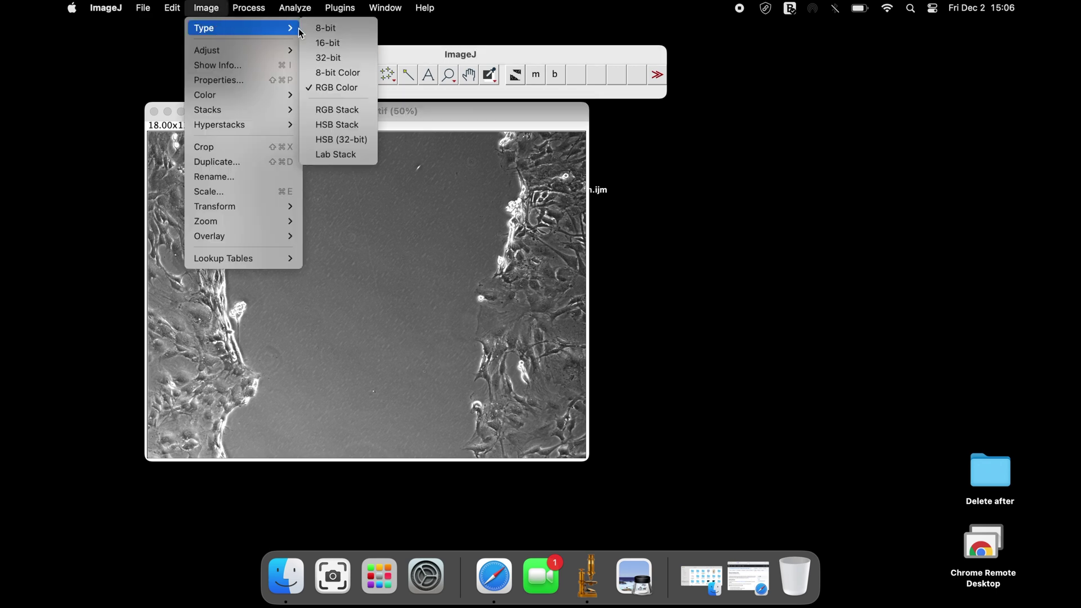
left_click(353, 35)
Nudge the cell migration image window slightly to the right
left_click_drag(408, 113, 435, 117)
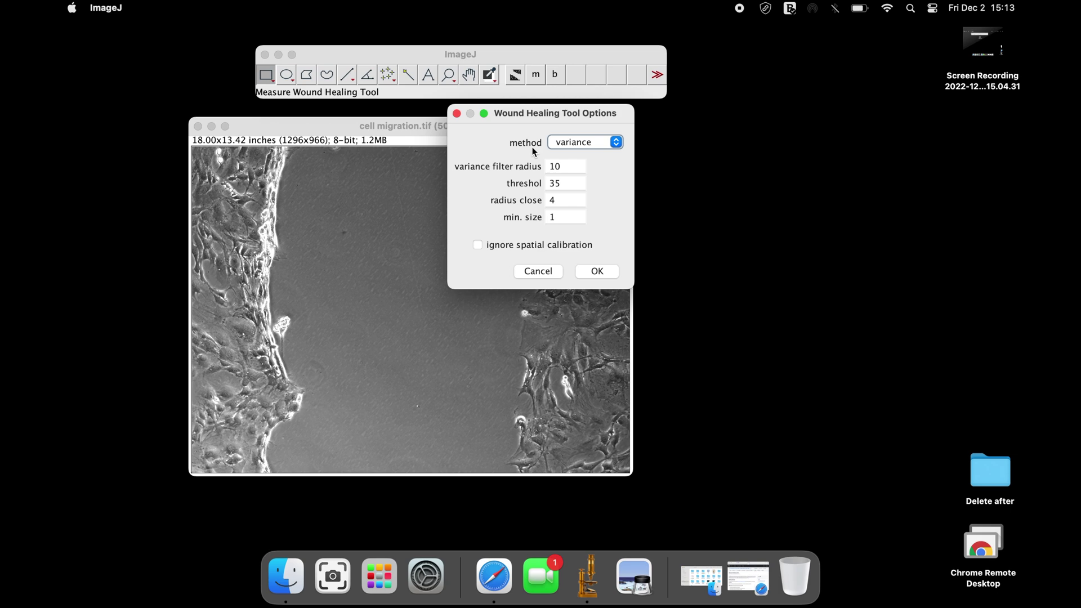
Set the variance filter radius to 20, leaving min. size at 1
left_click(570, 167)
type("20")
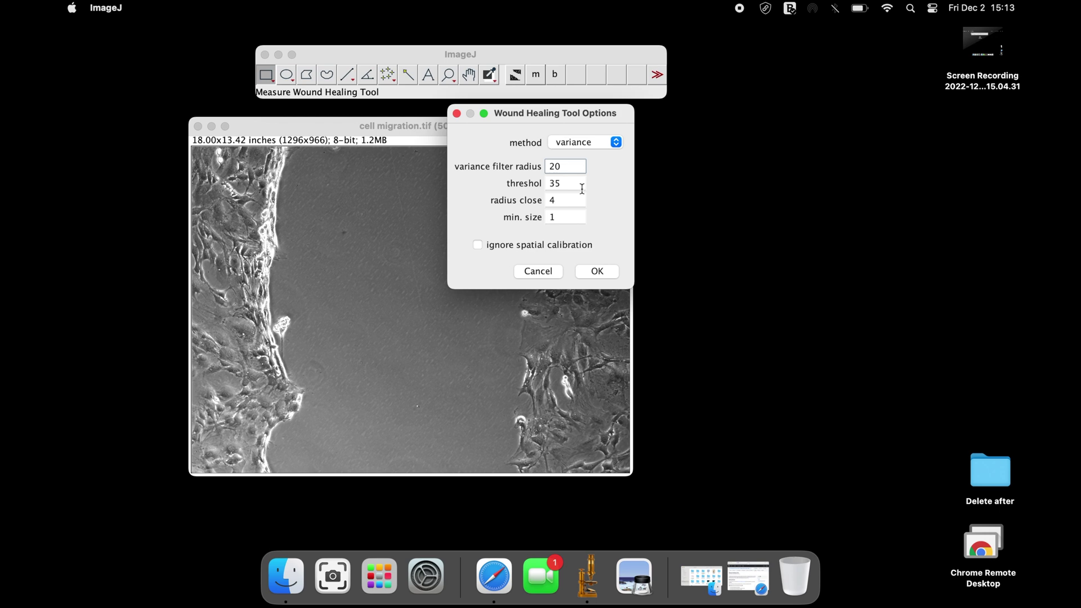
left_click(561, 220)
left_click(564, 224)
Apply the wound options, then set Analyze Particles to Show Overlay with Display results and Overlay on
left_click(597, 272)
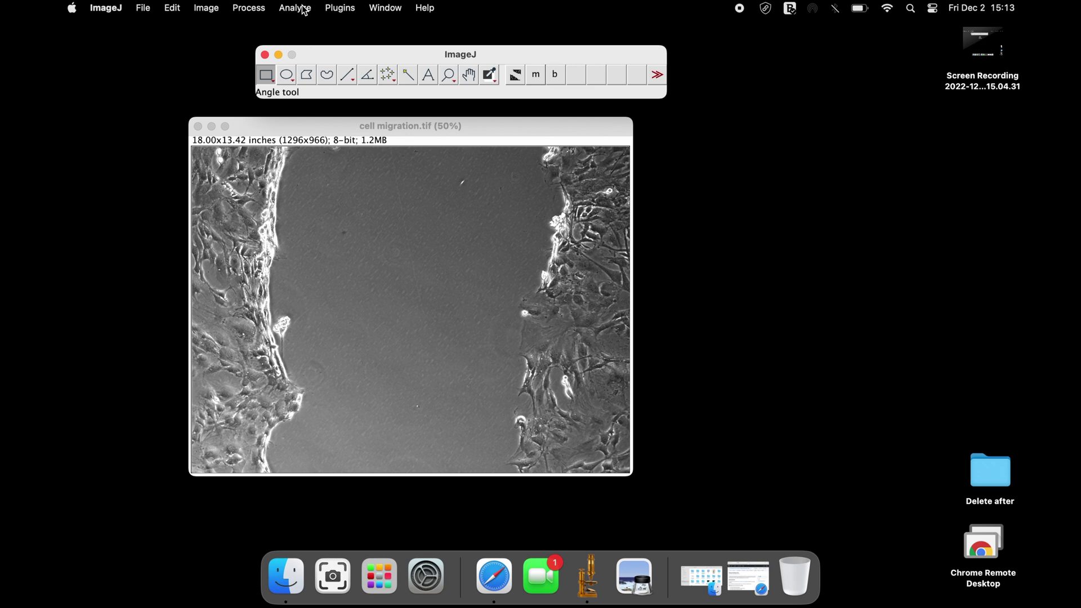
left_click(304, 11)
left_click(326, 43)
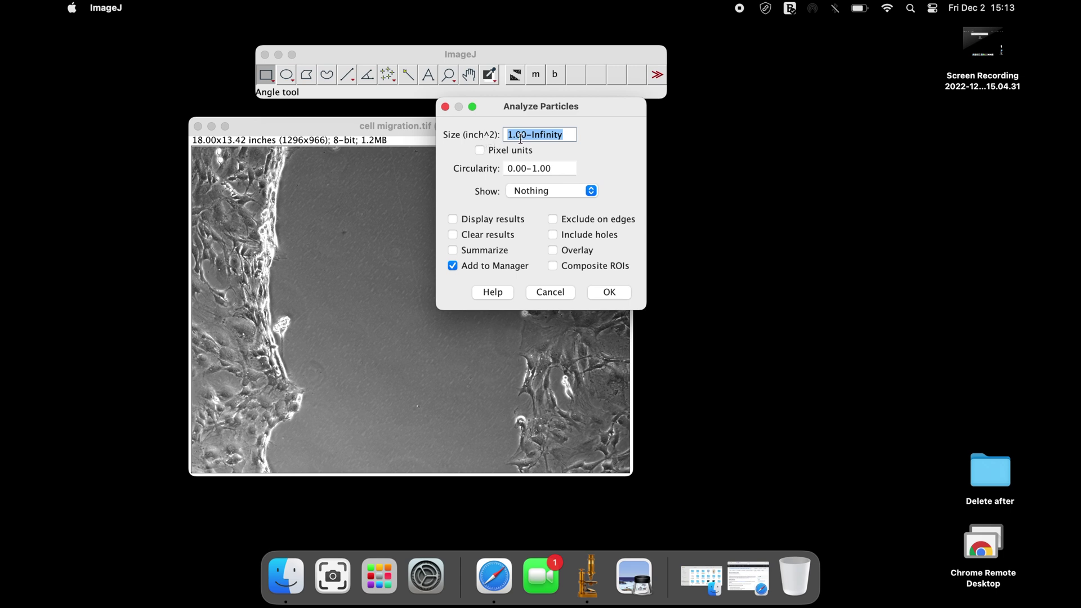
key("Right")
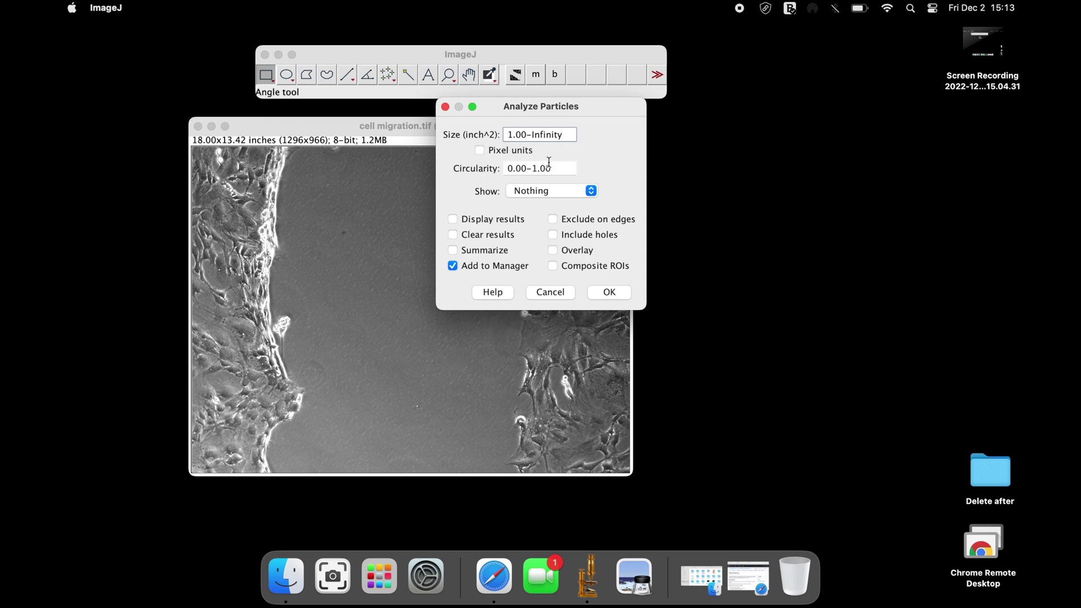
left_click(590, 191)
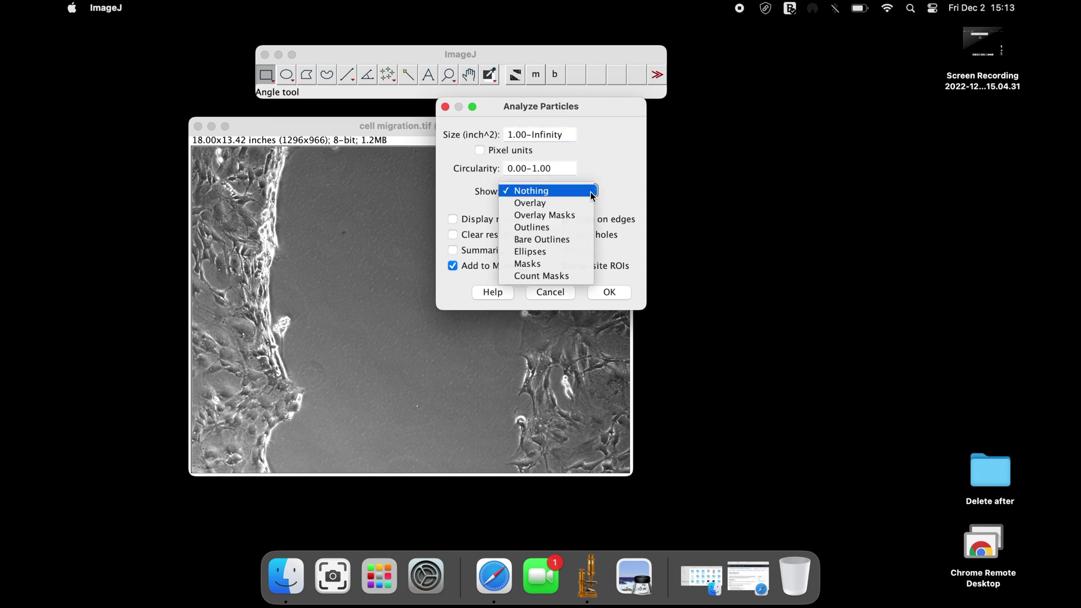
left_click(563, 229)
left_click(591, 191)
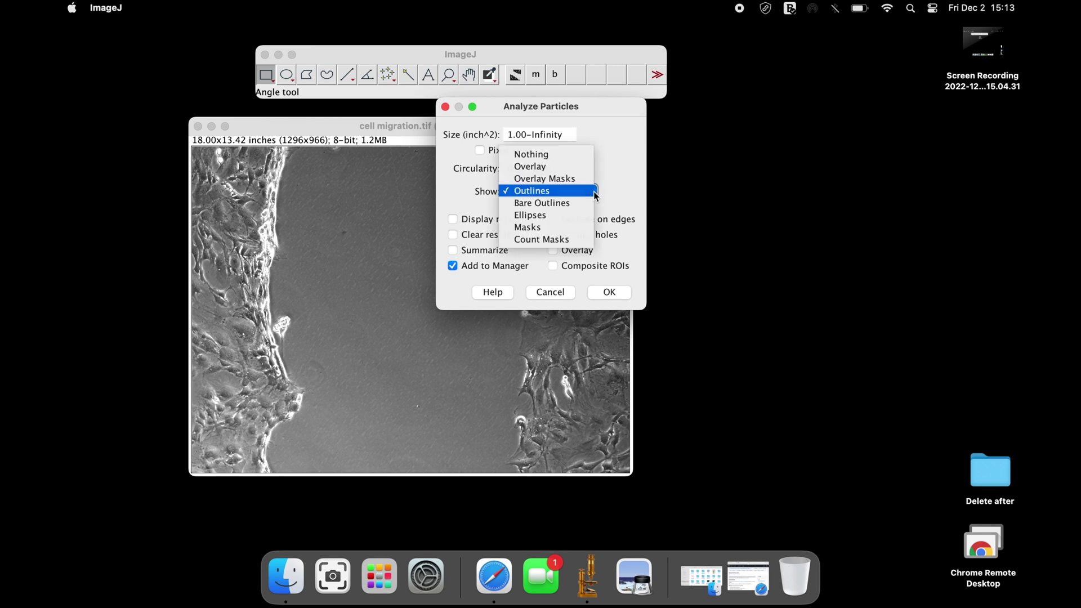
left_click(568, 169)
left_click(492, 219)
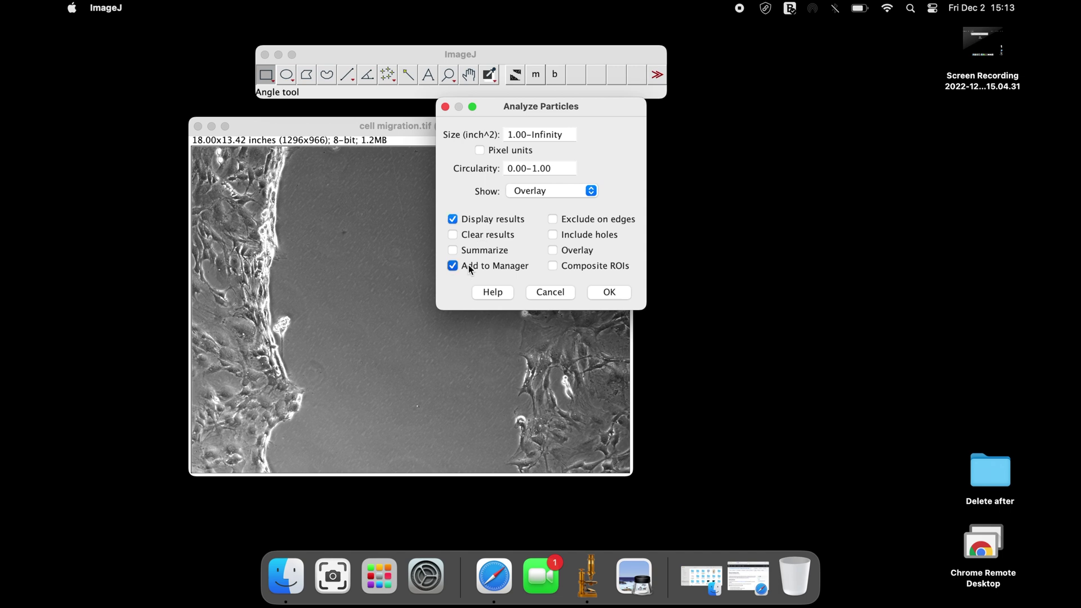
left_click(581, 251)
Run the particle analysis, measure the wound area, and move the Results table aside
left_click(614, 291)
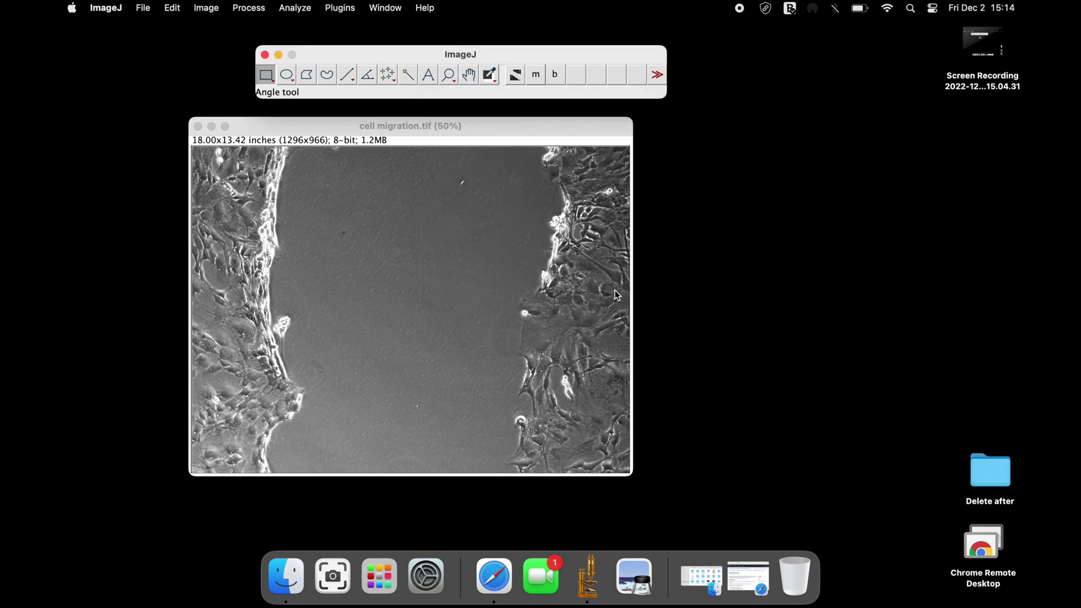
left_click(538, 76)
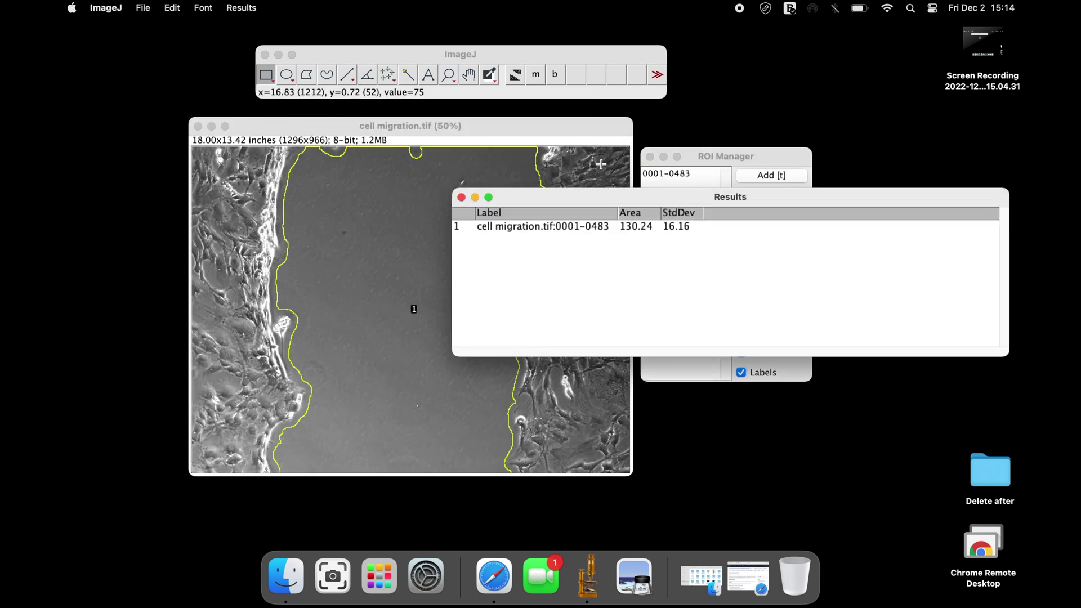
left_click_drag(618, 199, 796, 131)
left_click_drag(554, 131, 548, 118)
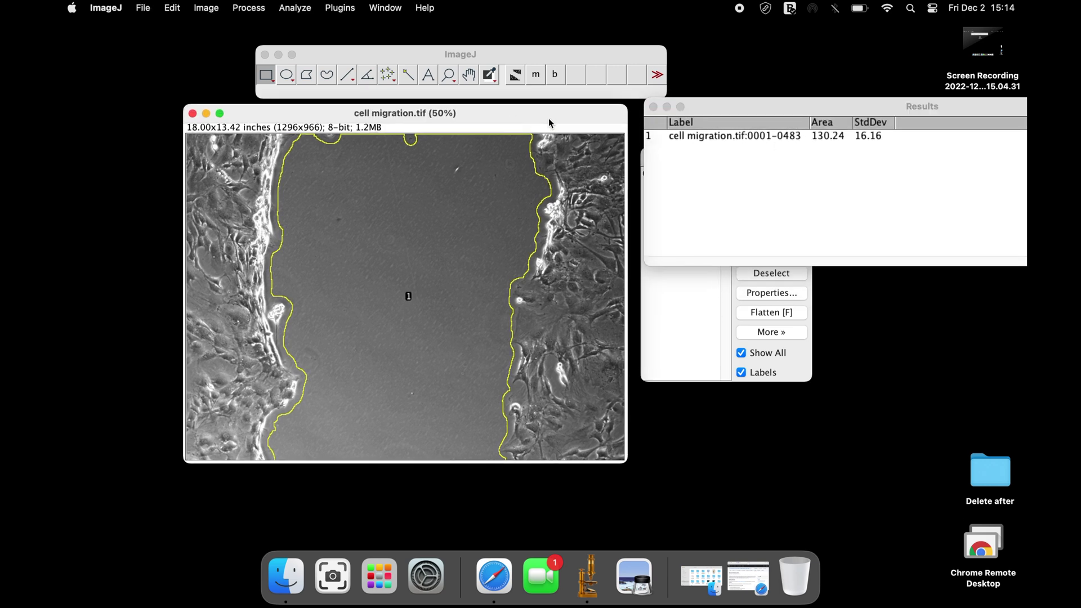
left_click(667, 107)
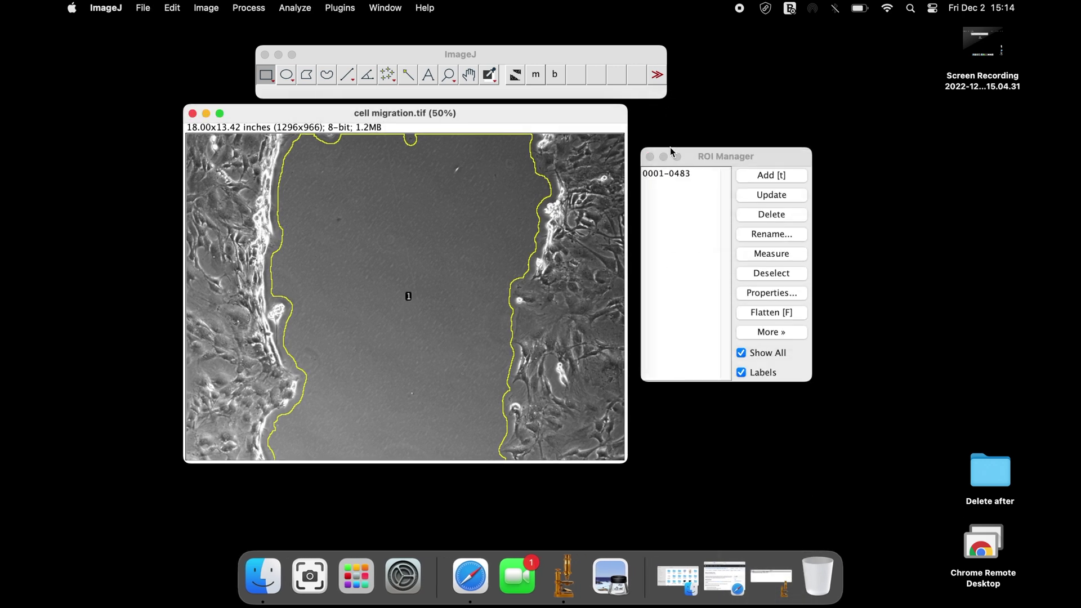
left_click(664, 156)
left_click_drag(493, 107, 572, 116)
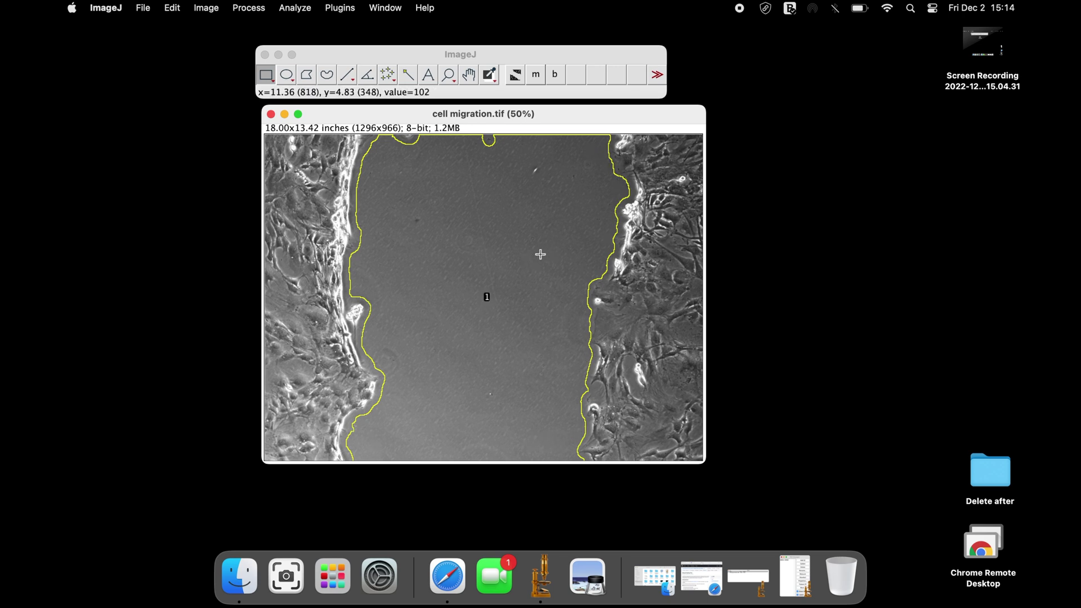
Select row 1 in Results, close the table, and place the ROI Manager beside the image
left_click(758, 576)
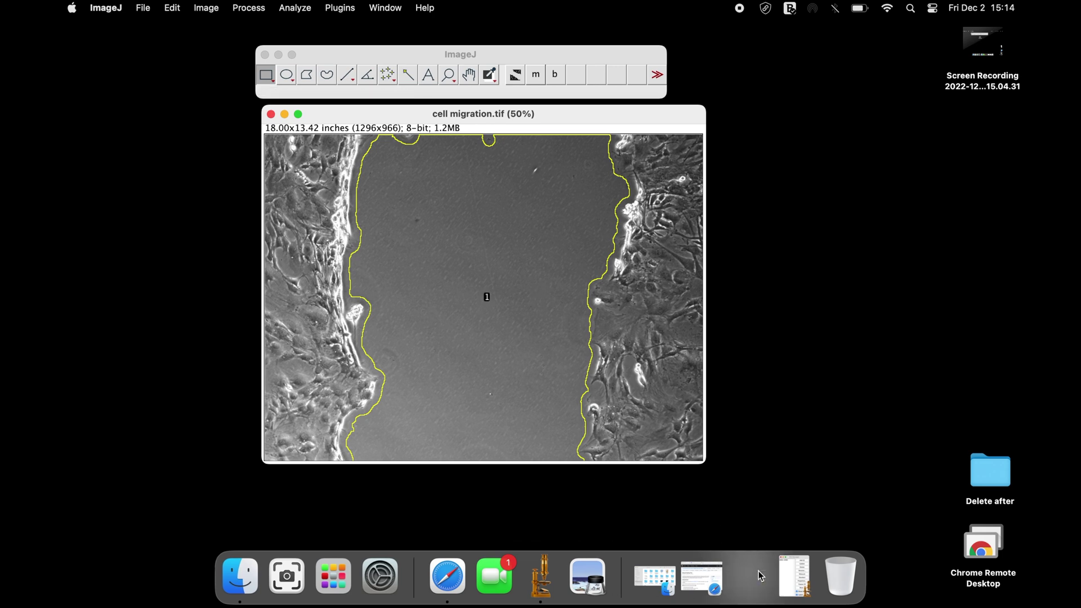
left_click_drag(555, 108, 449, 112)
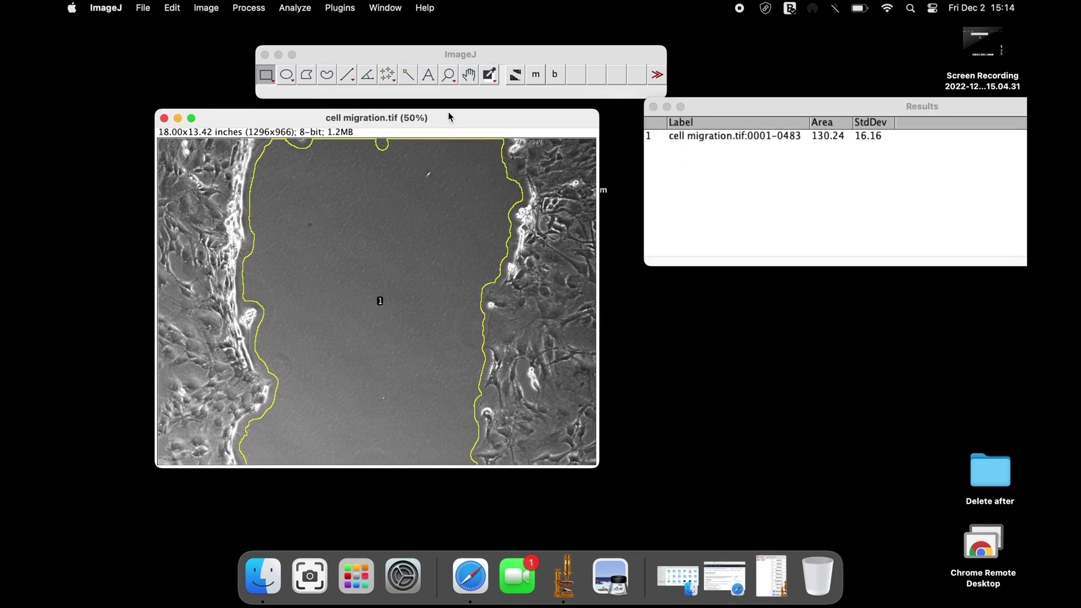
left_click_drag(774, 106, 622, 133)
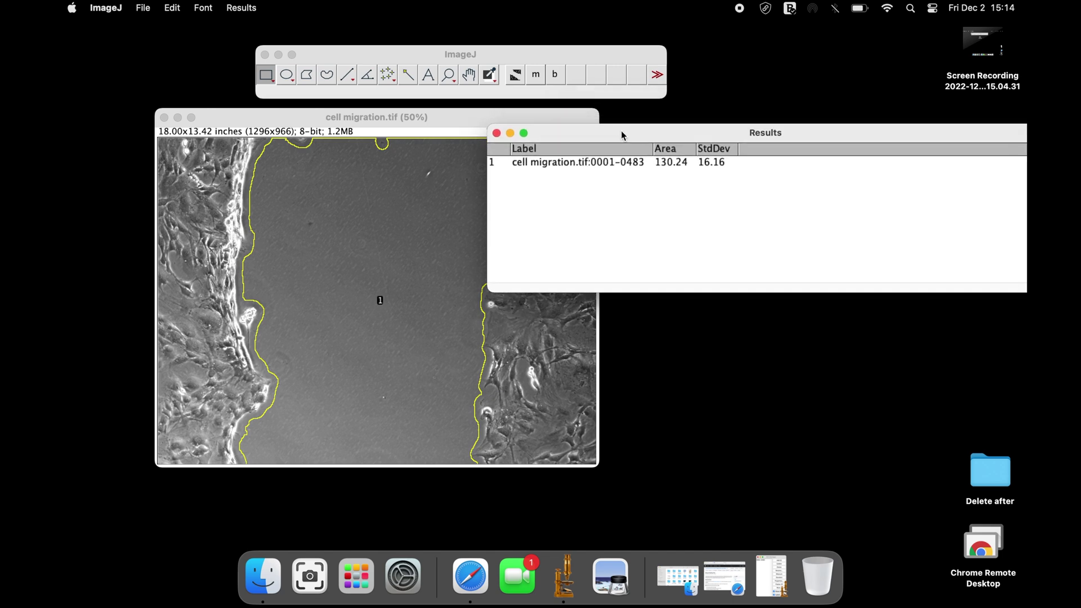
left_click(669, 165)
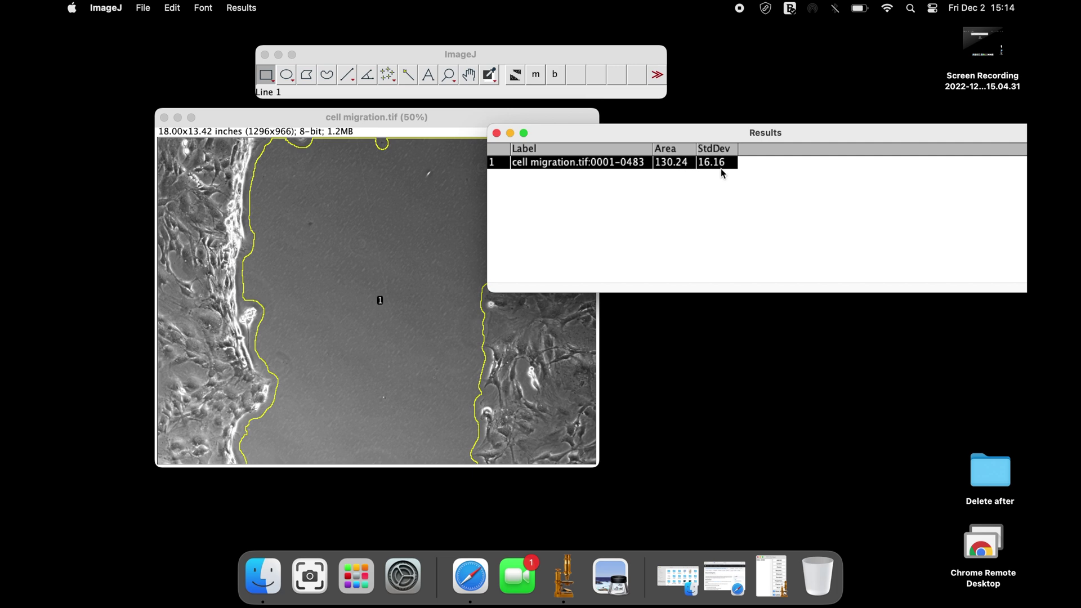
key("super+w")
mouse_move(505, 116)
left_mouse_down()
mouse_move(562, 104)
mouse_move(485, 120)
left_mouse_up()
left_click_drag(732, 157, 687, 121)
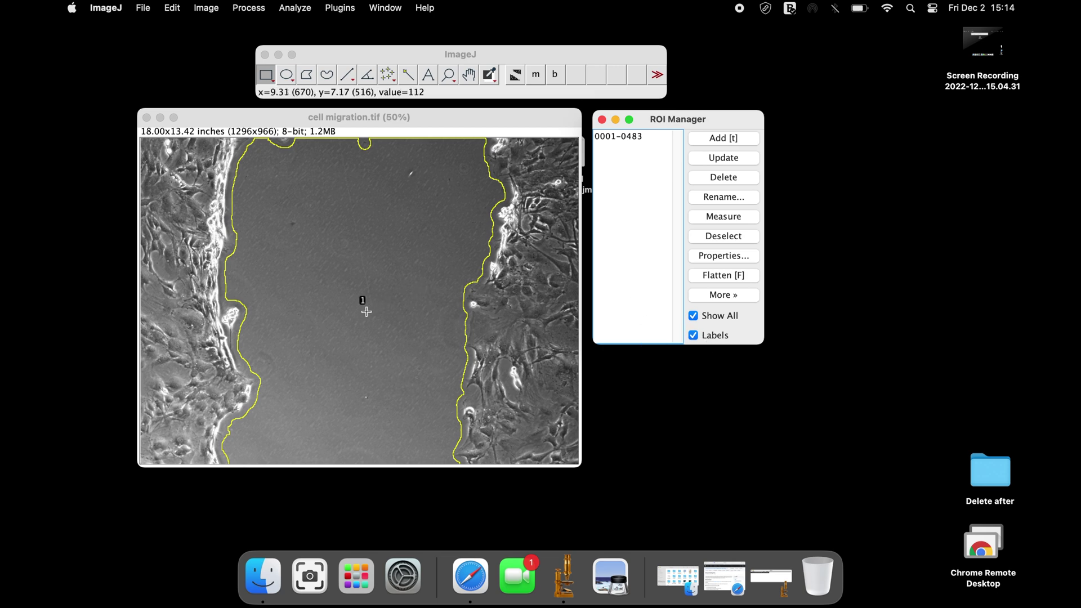
Switch to the Hand tool and uncheck Labels in the ROI Manager
left_click(468, 75)
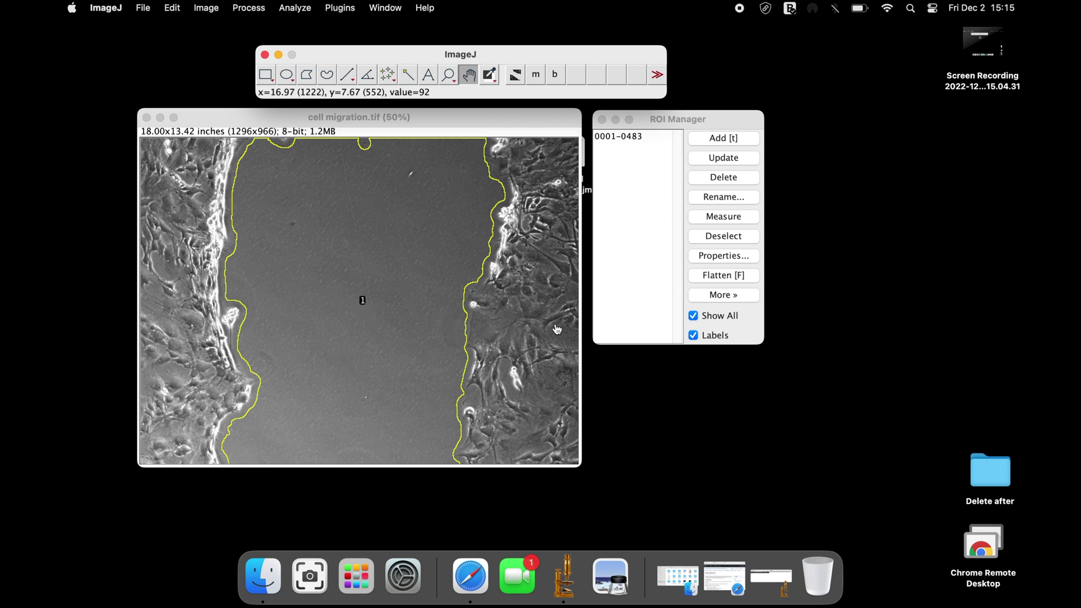
left_click(693, 336)
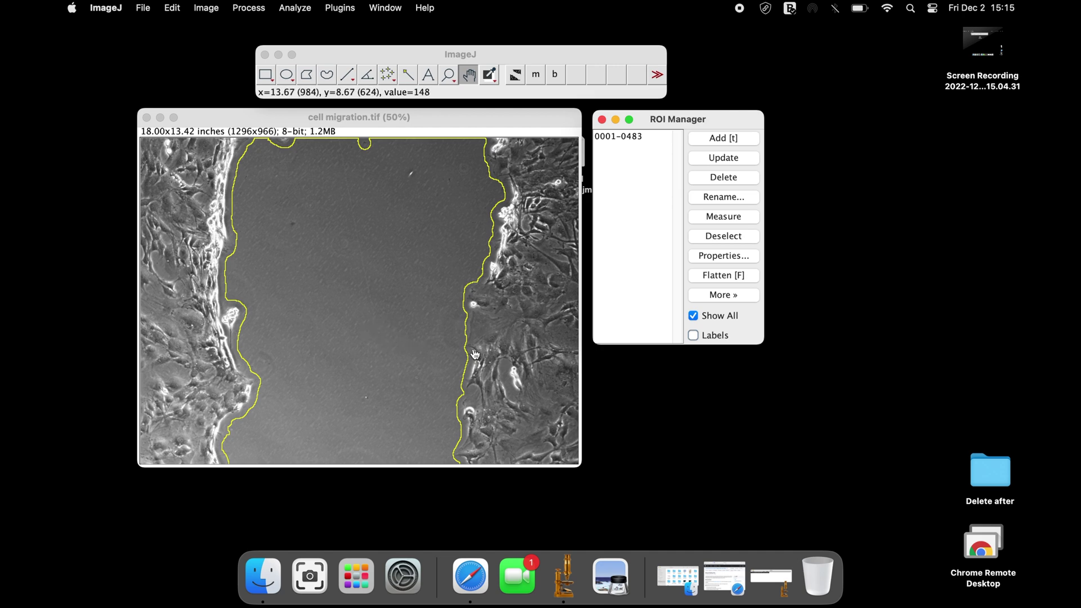
In the outline's Properties, enter the name 'area calculated' and stroke colour red
left_click(746, 255)
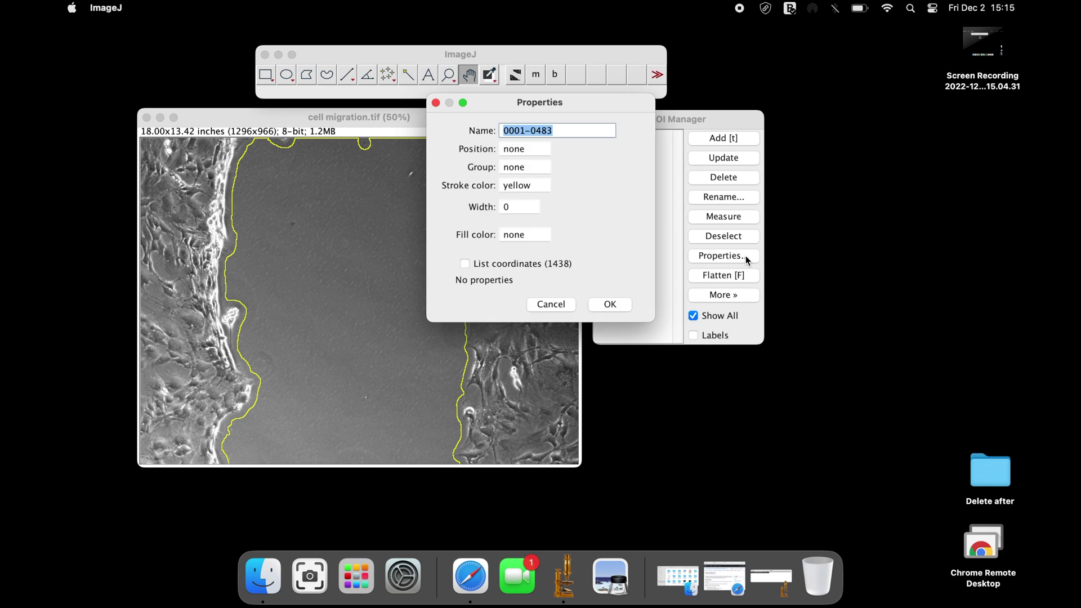
left_click_drag(562, 101, 700, 113)
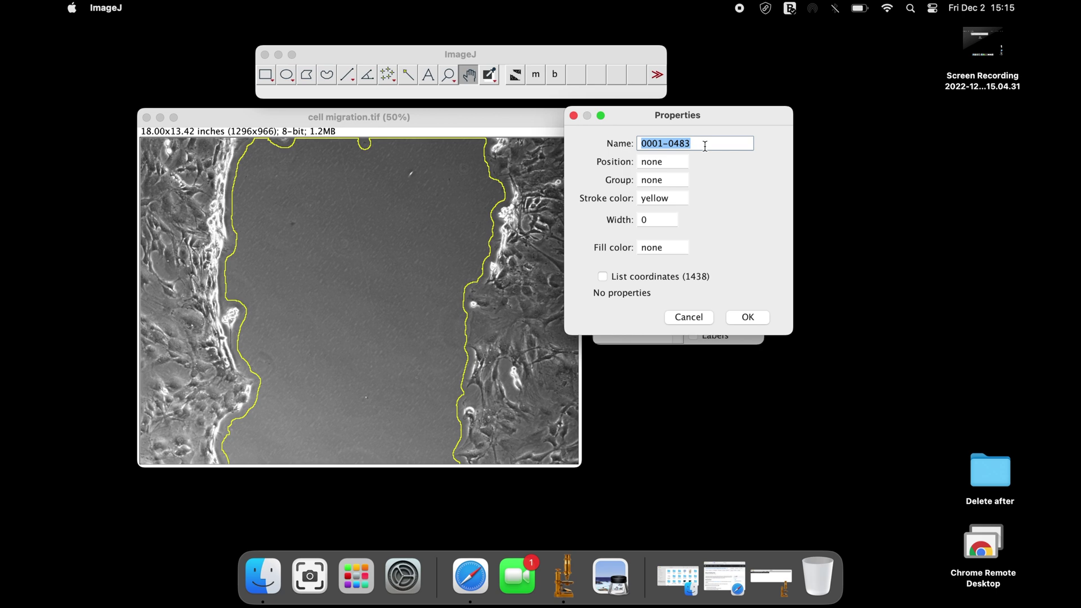
type("area calculated")
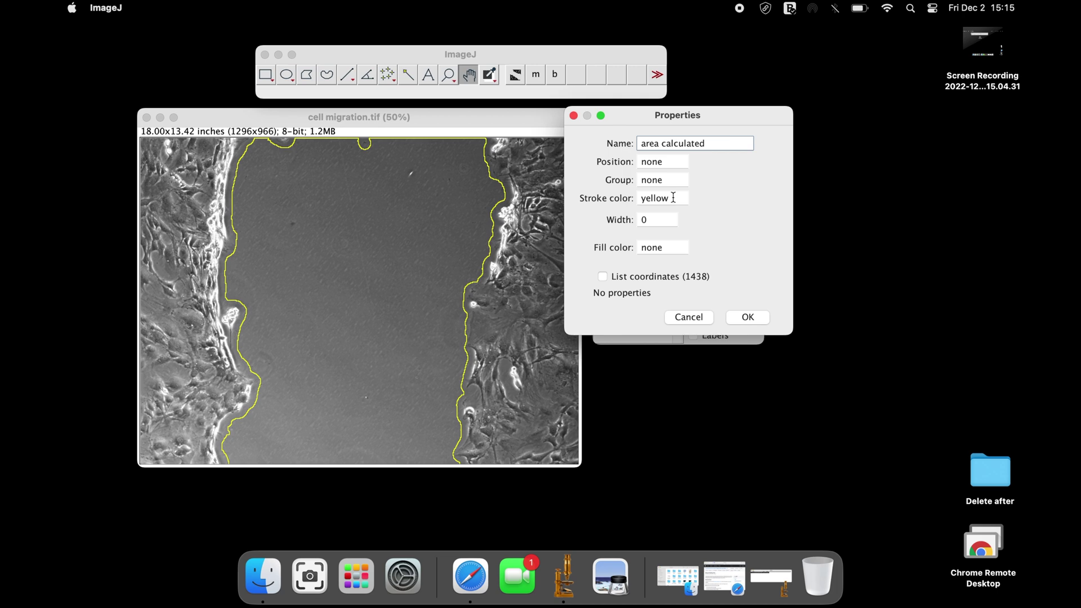
left_click(674, 198)
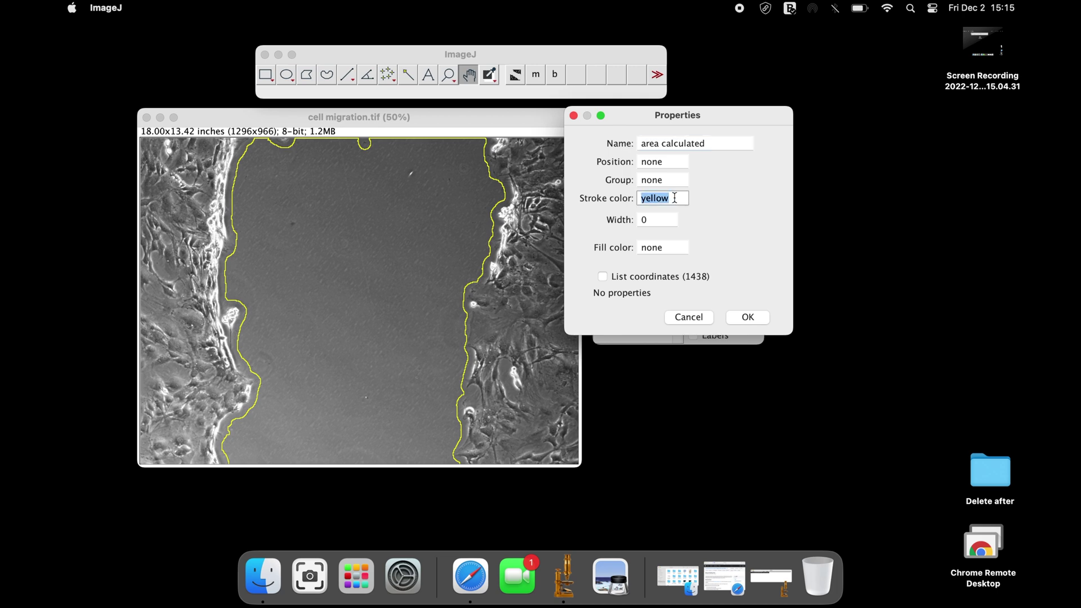
type("red")
Apply the red outline colour, dismiss the selection warning, and set the outline width to 2
left_click(740, 317)
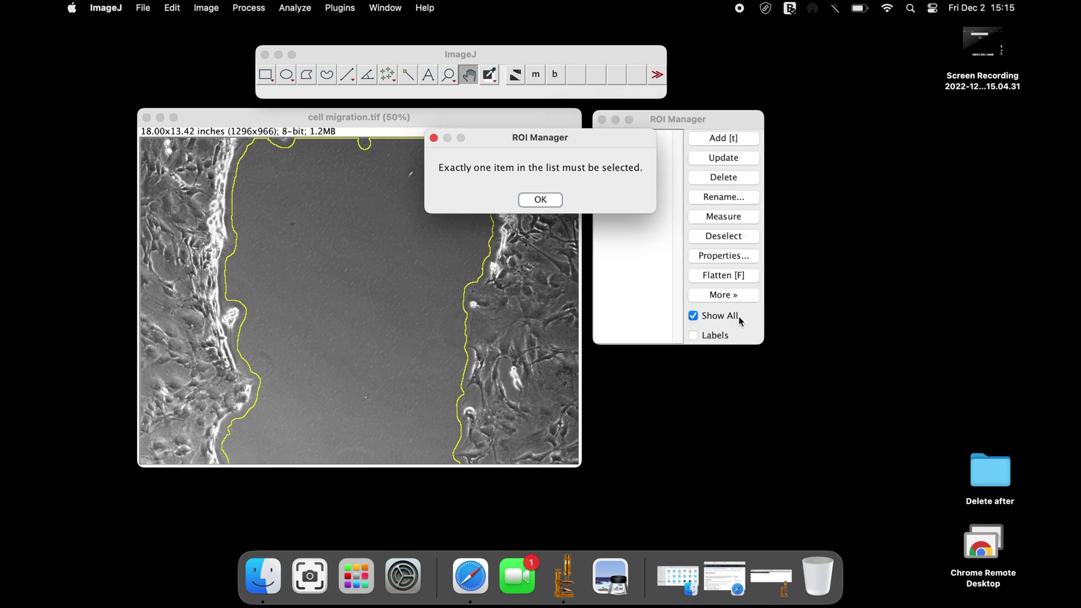
left_click(550, 201)
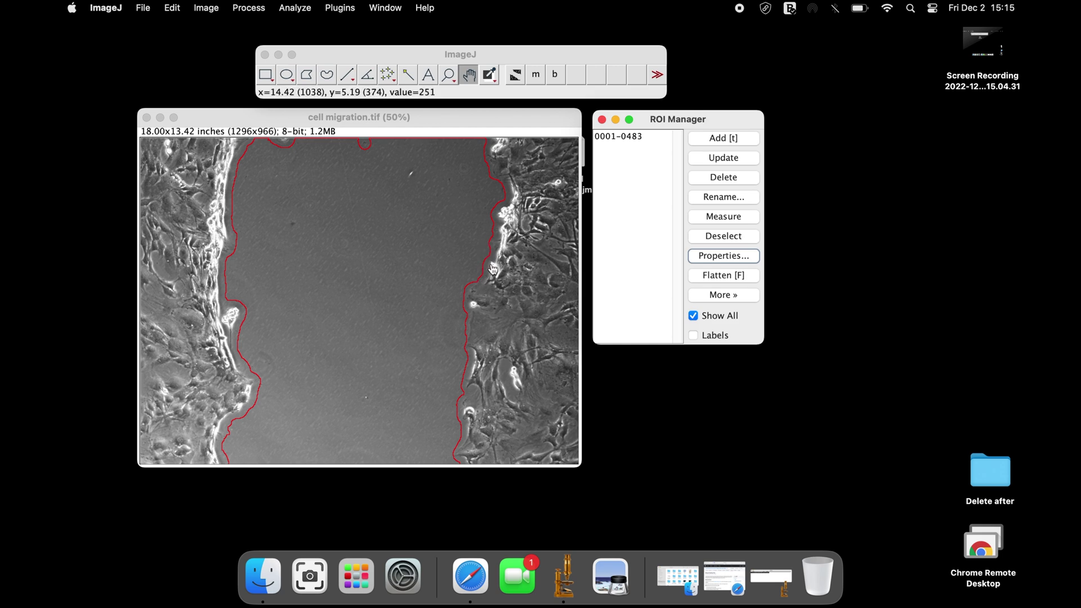
left_click(714, 256)
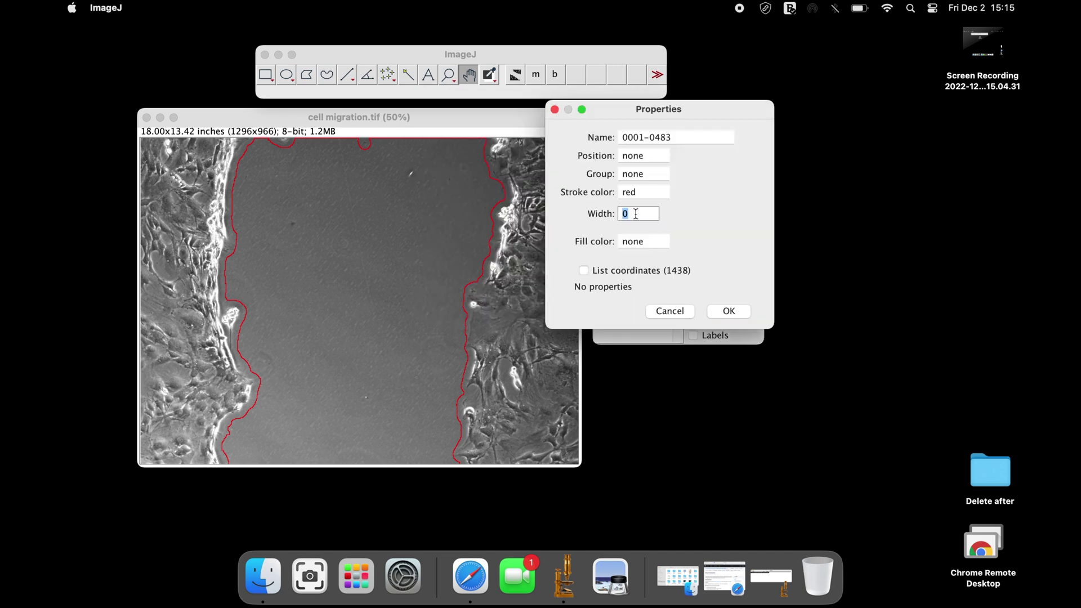
type("2")
left_click(732, 312)
Thicken the wound outline to width 10
left_click(726, 257)
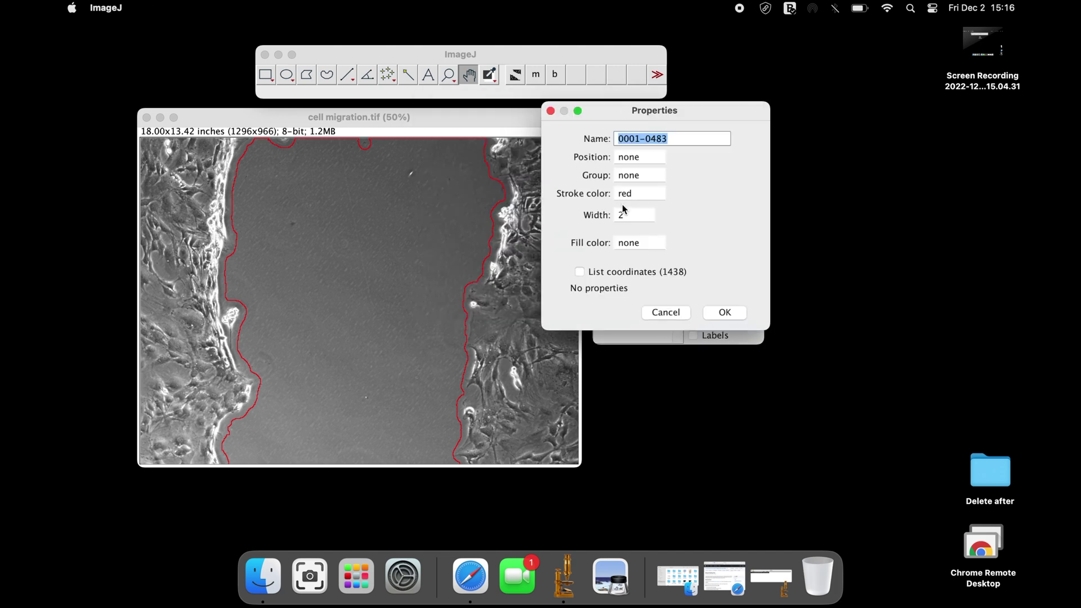
double_click(622, 211)
type("10")
key("Return")
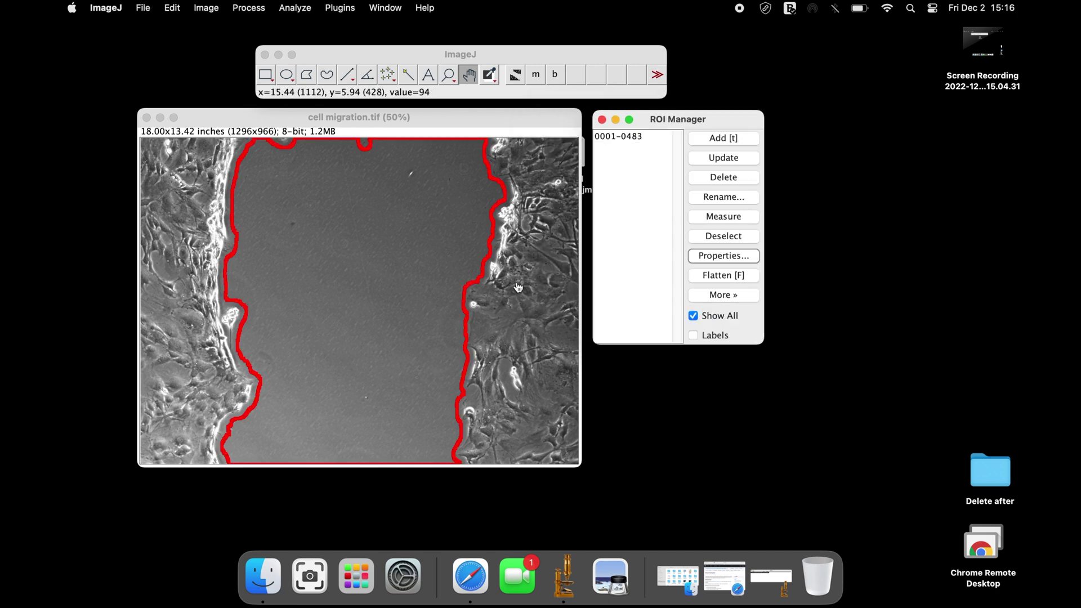
Change the outline stroke colour to green and its width to 5
left_click(724, 256)
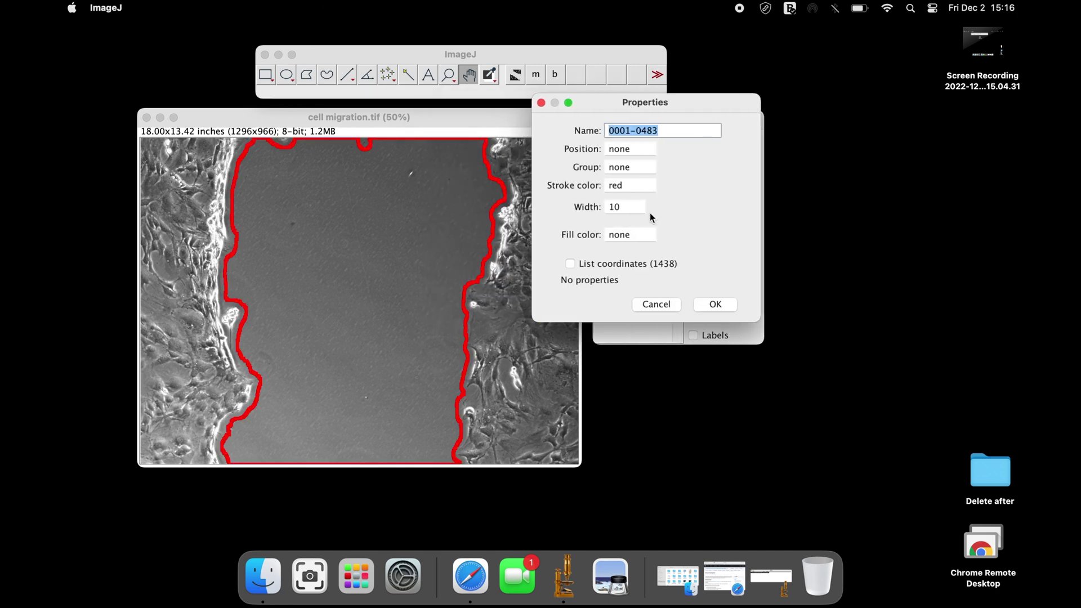
double_click(633, 187)
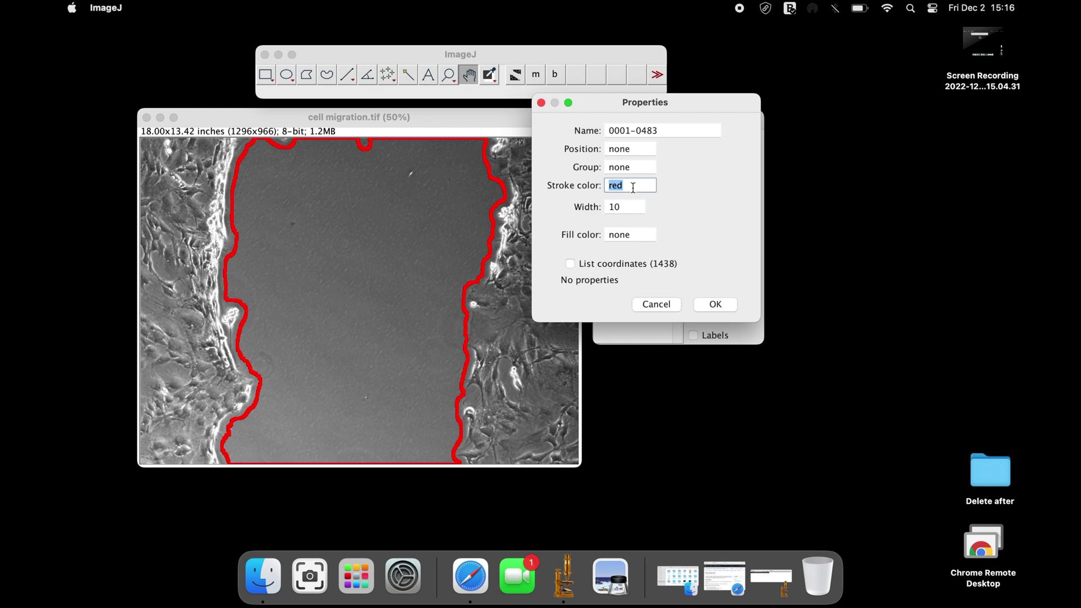
type("green")
double_click(634, 210)
type("5")
Apply the green width-5 outline with its coordinates listed, then move the XY_Coordinates and Results tables aside
left_click(618, 267)
left_click(704, 304)
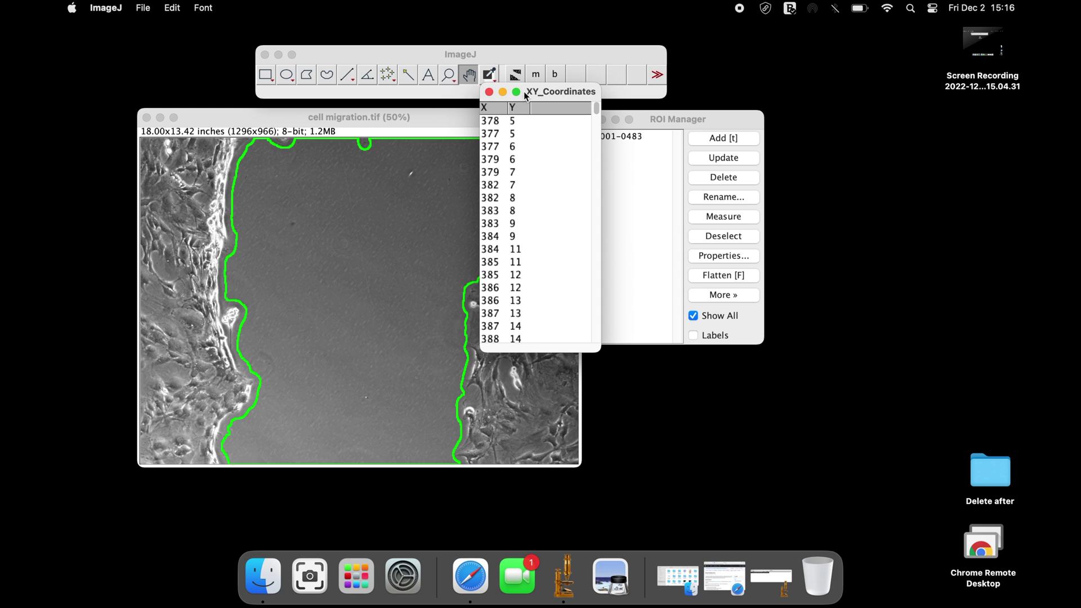
left_click_drag(526, 95, 665, 100)
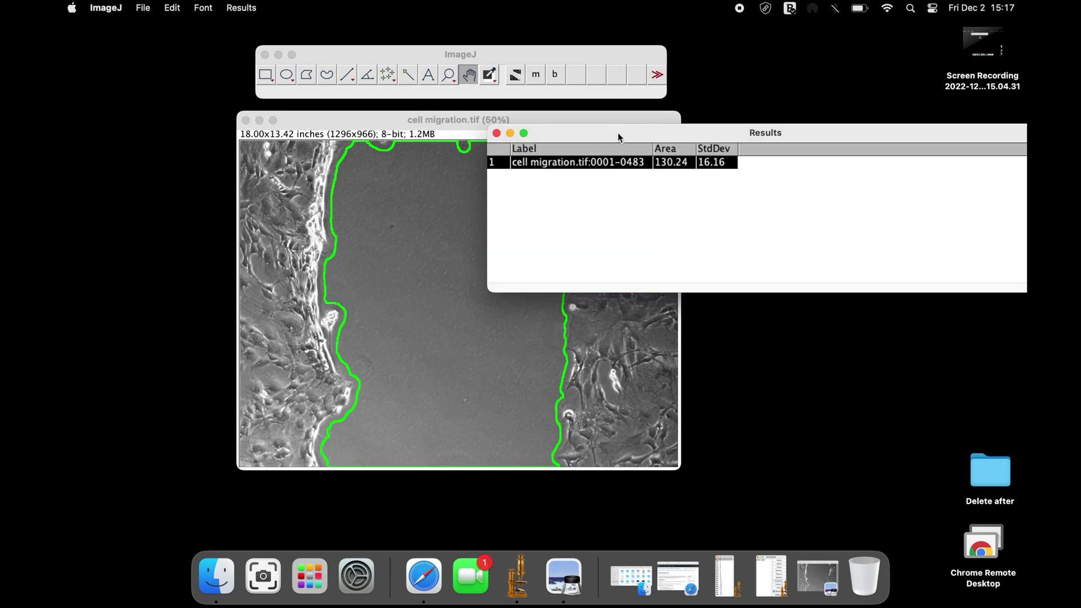
left_click_drag(617, 133, 660, 134)
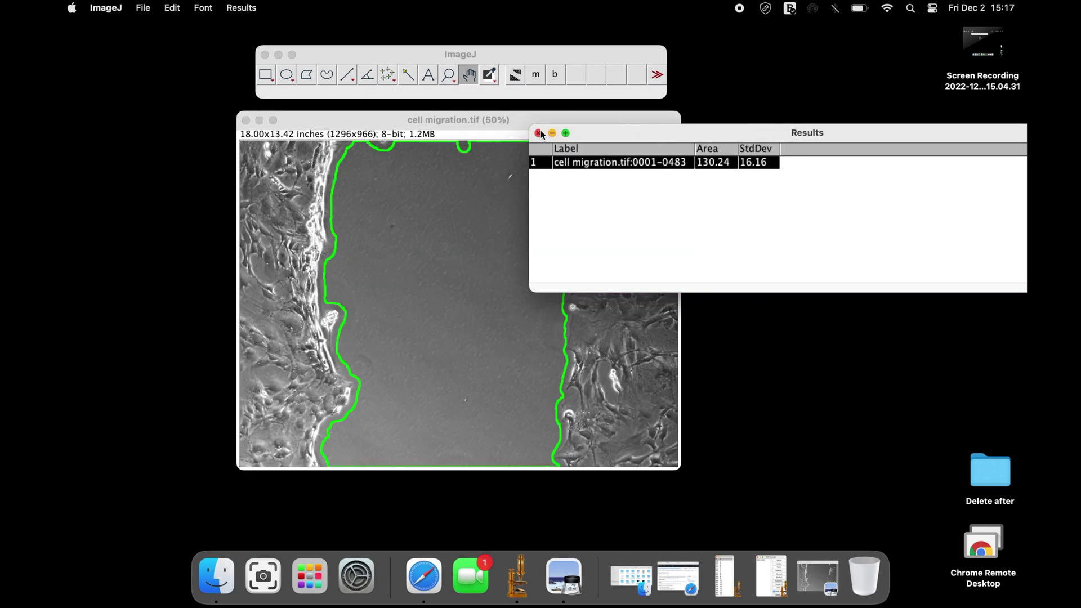
Save the wound measurements as Results.csv on the desktop and open that file
left_click(539, 134)
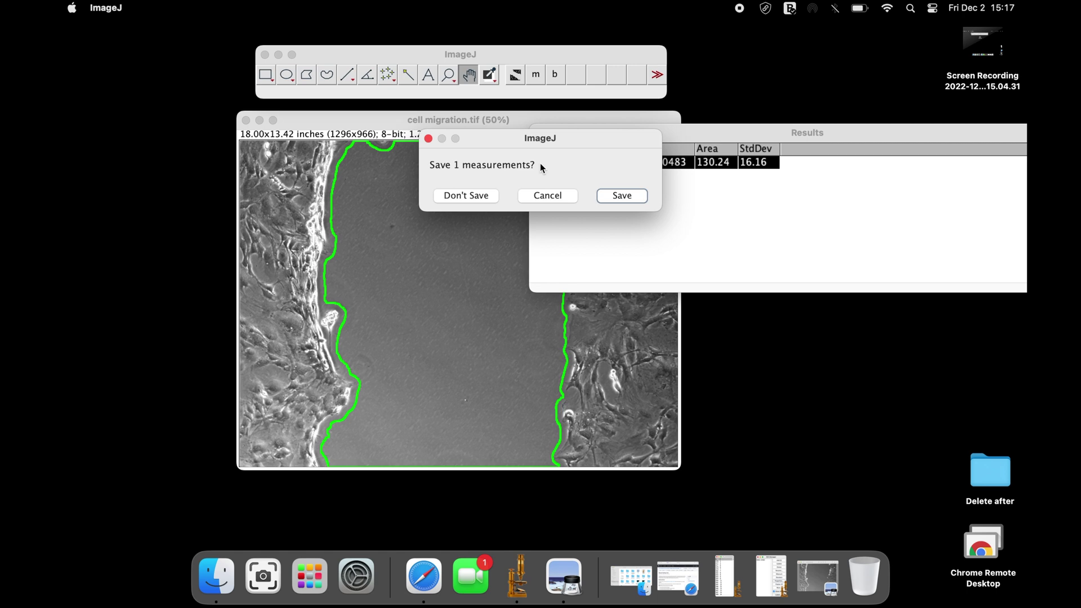
left_click(621, 196)
left_click(618, 227)
double_click(984, 121)
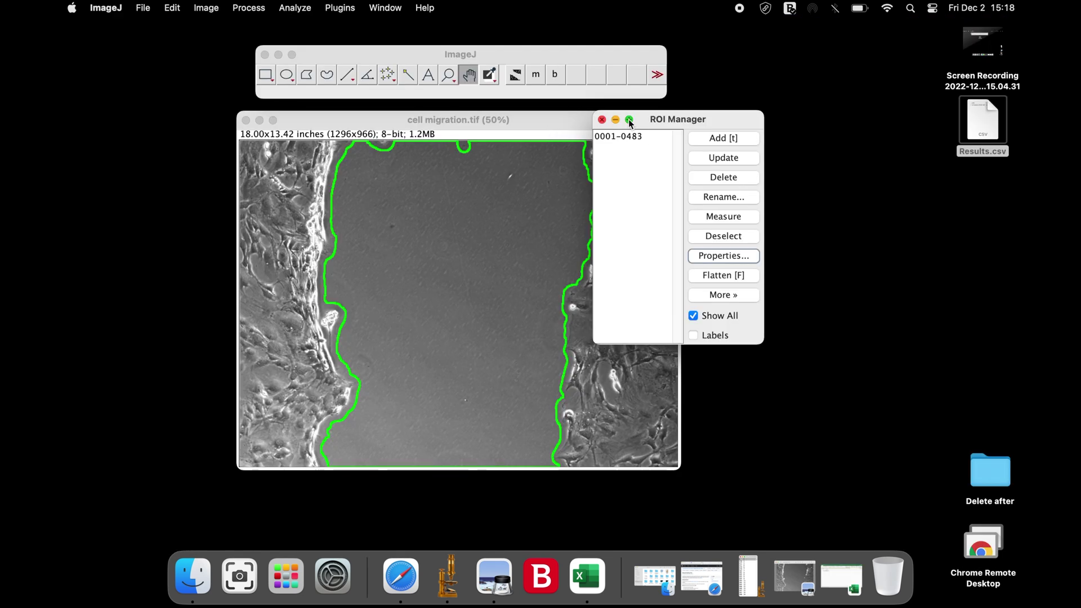
Close the ROI Manager and keep the green wound outline as an image overlay
left_click_drag(663, 119, 763, 126)
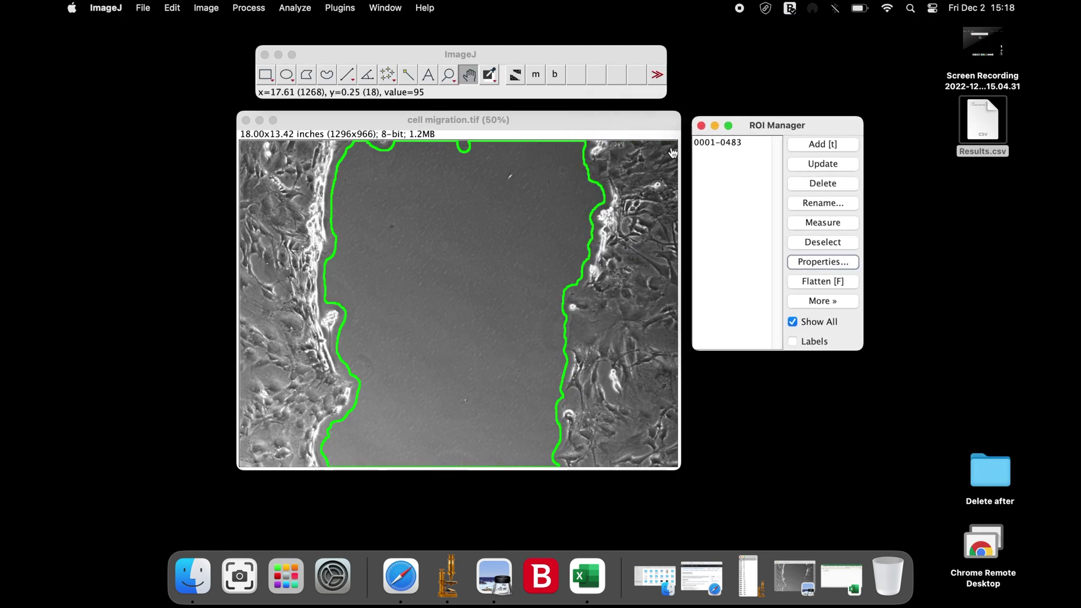
left_click(702, 126)
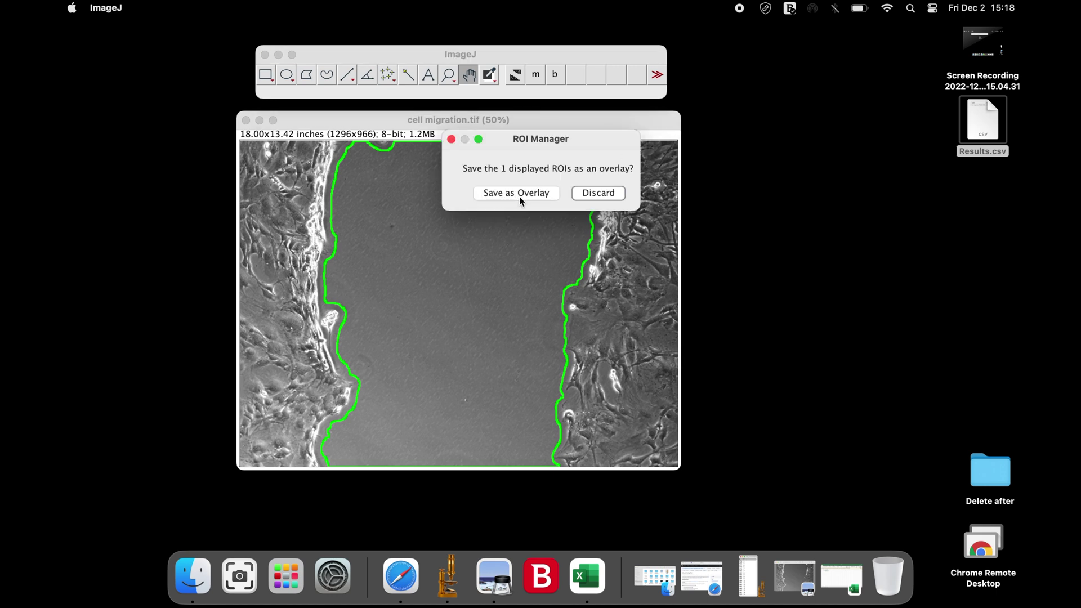
left_click(542, 194)
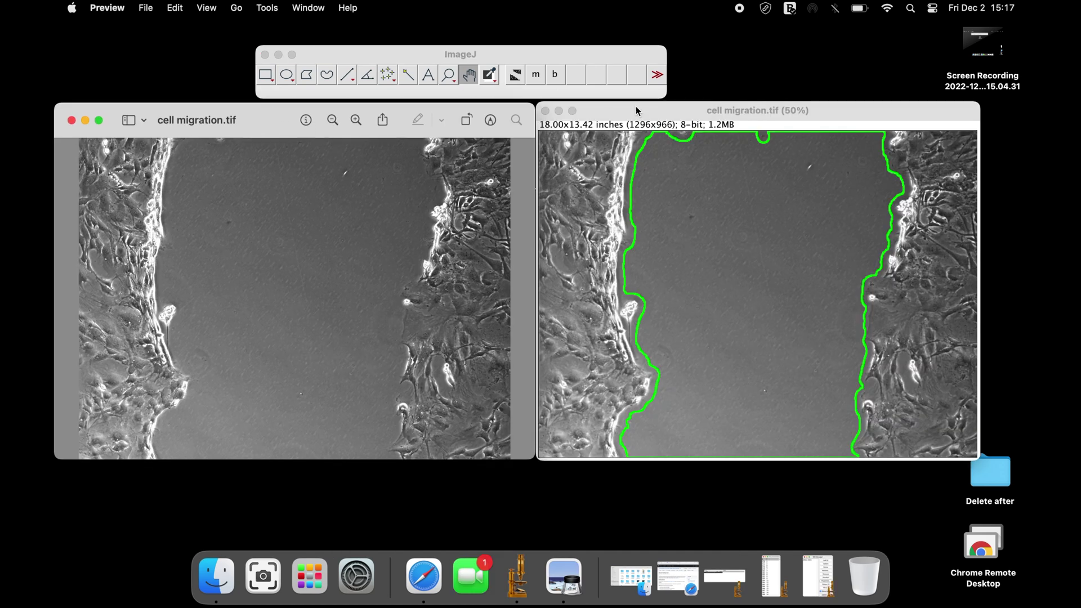
Place the green-outlined ImageJ image beside Preview's original cell migration.tif
left_click_drag(636, 107, 650, 105)
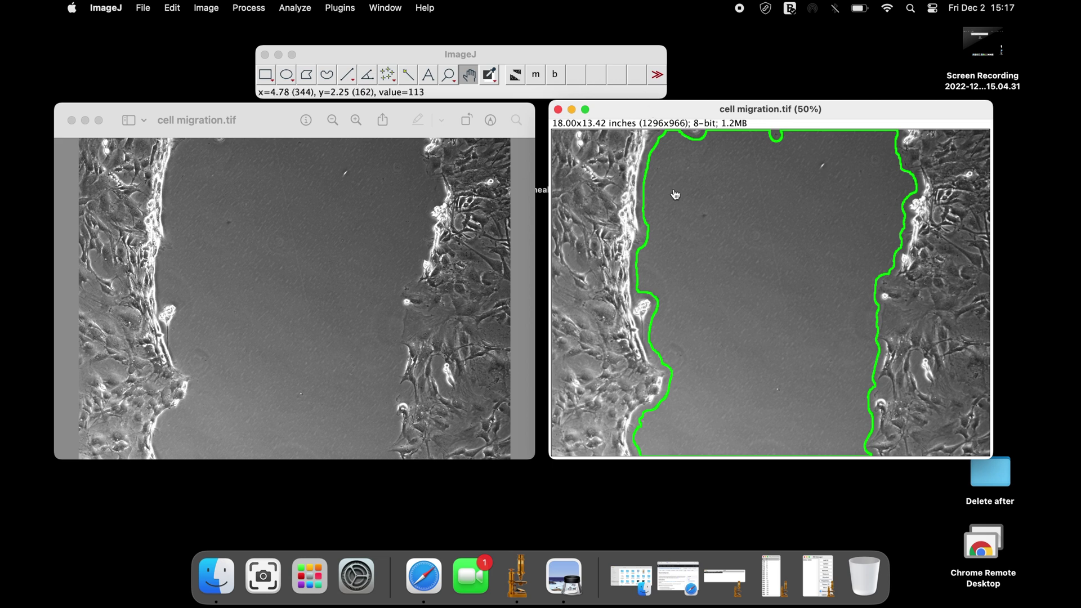